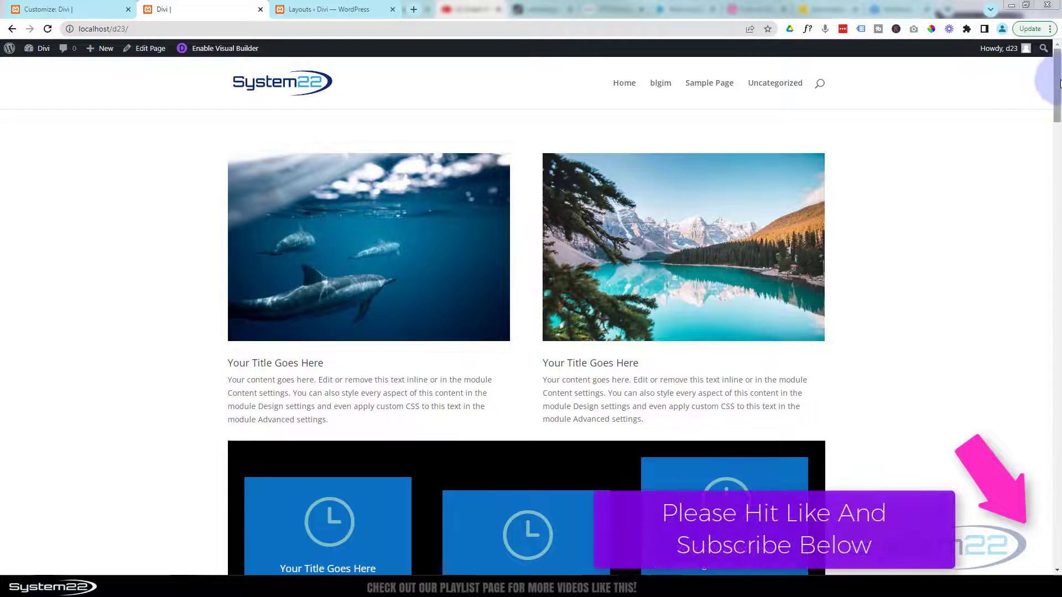
- Scroll down the live page to review the existing Deal Of The Day button, then back to the top
{"action": "scroll", "coordinate": [1053, 94], "scroll_direction": "down", "scroll_amount": 2}
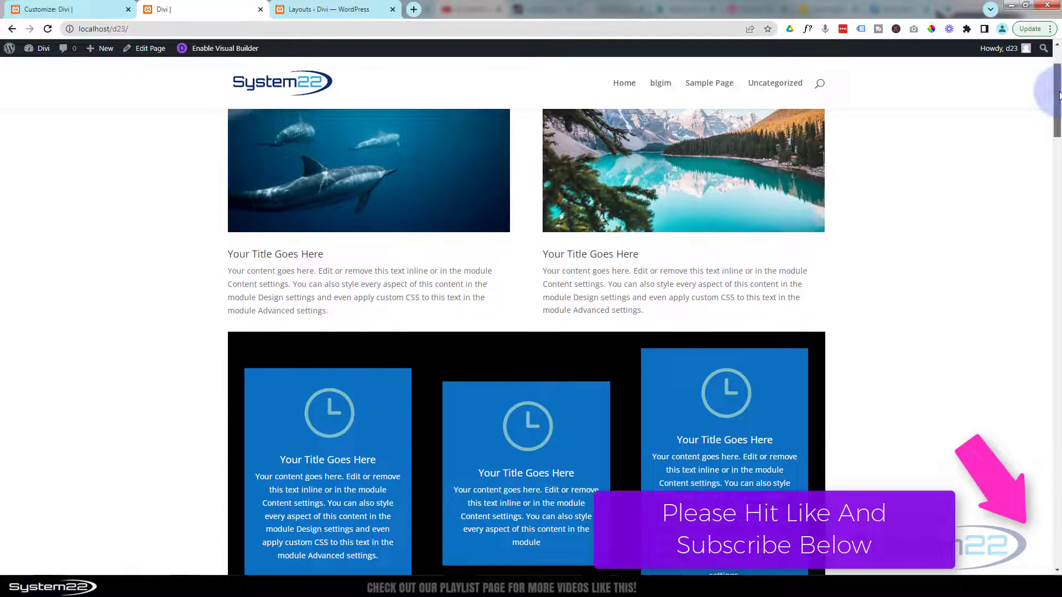
{"action": "left_click_drag", "start_coordinate": [1059, 95], "coordinate": [1056, 151]}
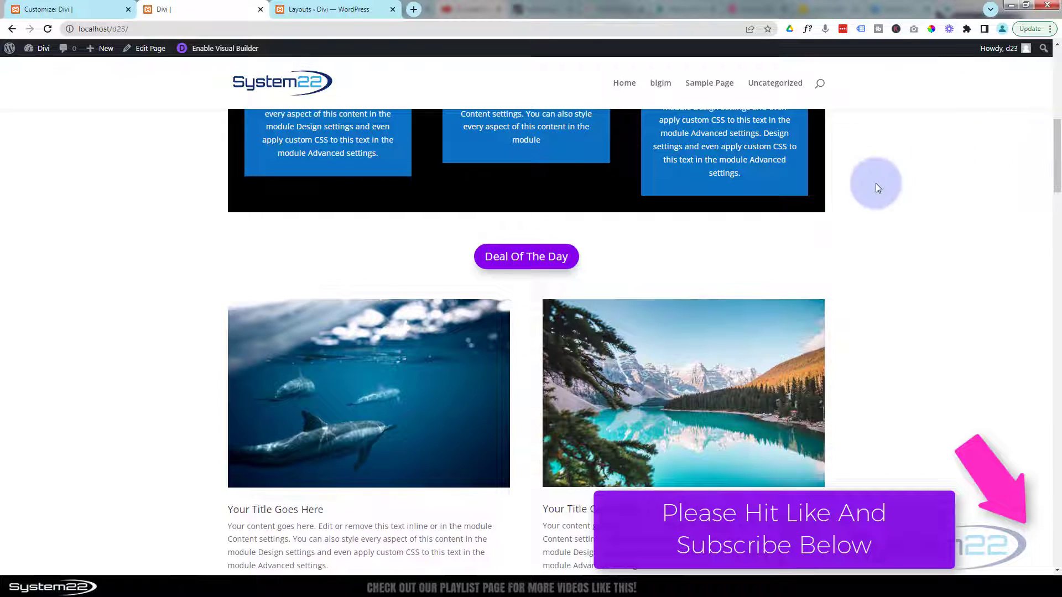
{"action": "left_click_drag", "start_coordinate": [1020, 182], "coordinate": [1052, 162]}
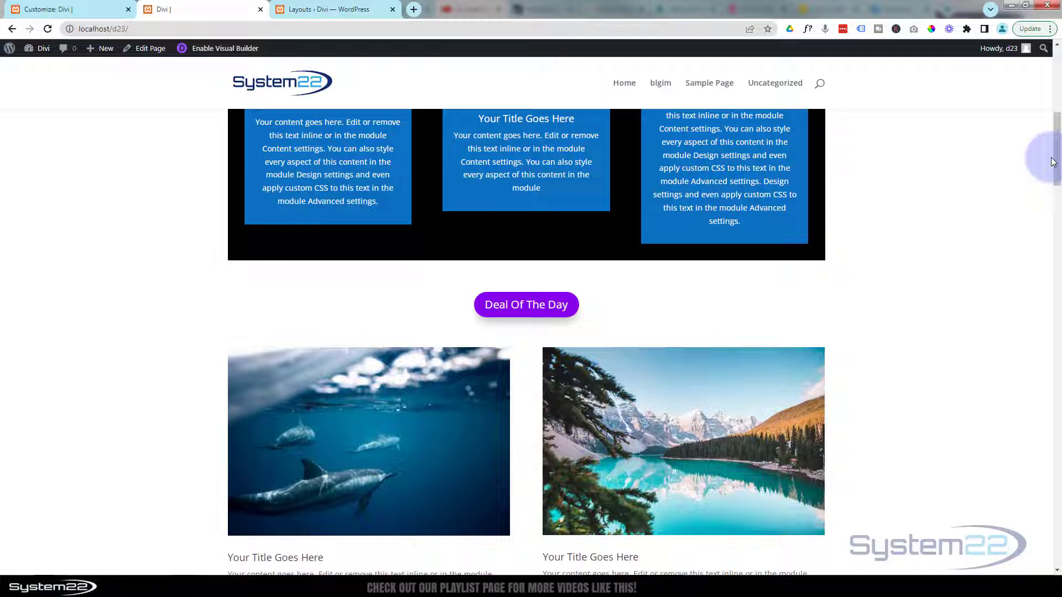
{"action": "left_click_drag", "start_coordinate": [1057, 165], "coordinate": [1052, 87]}
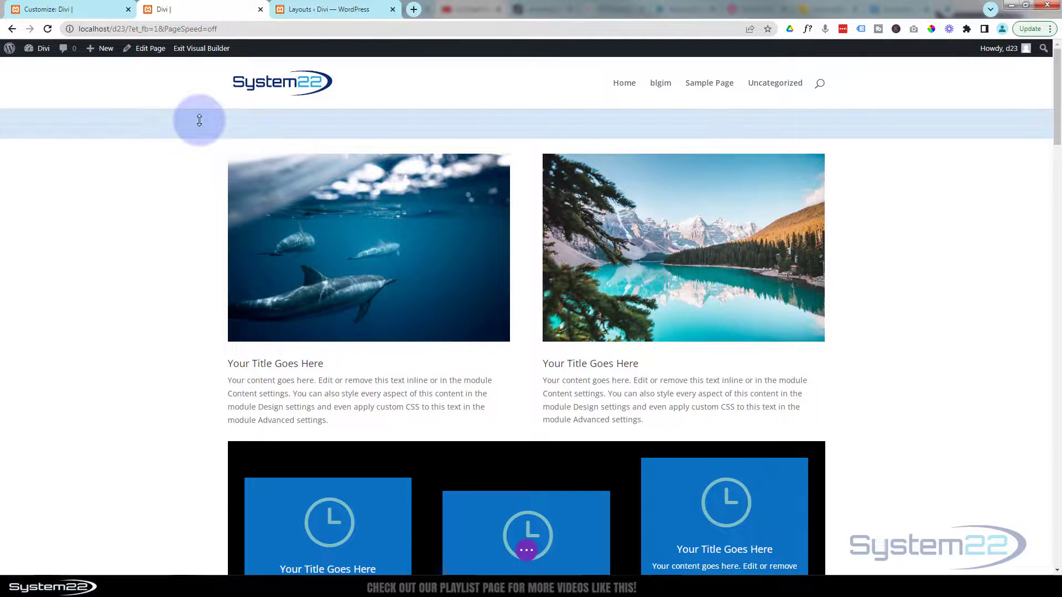
- Delete the row holding the old Deal Of The Day button beneath the blue blurbs
{"action": "scroll", "coordinate": [181, 193], "scroll_direction": "down", "scroll_amount": 8}
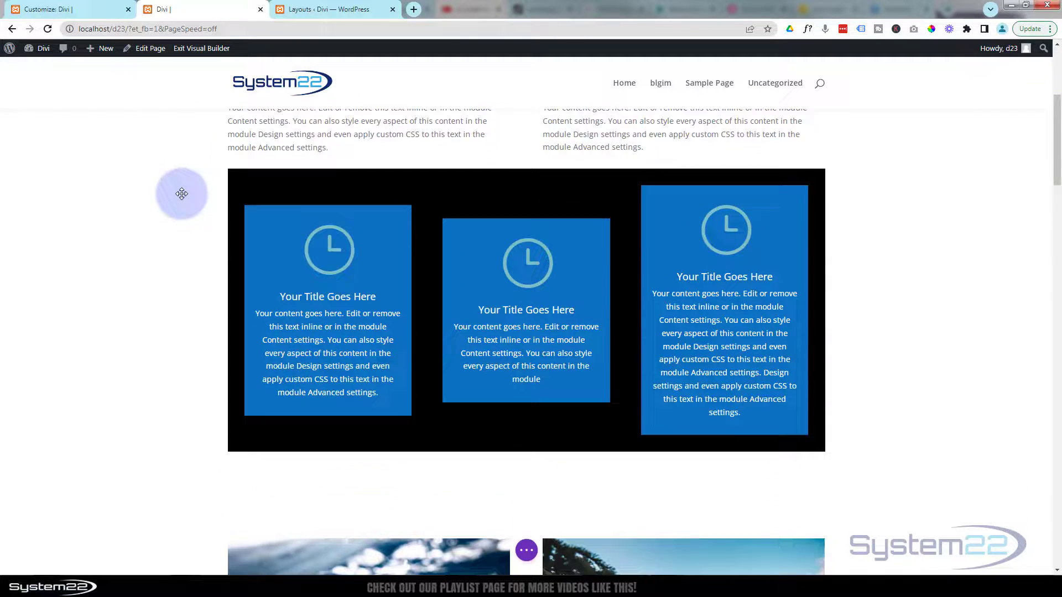
{"action": "scroll", "coordinate": [181, 192], "scroll_direction": "down", "scroll_amount": 1}
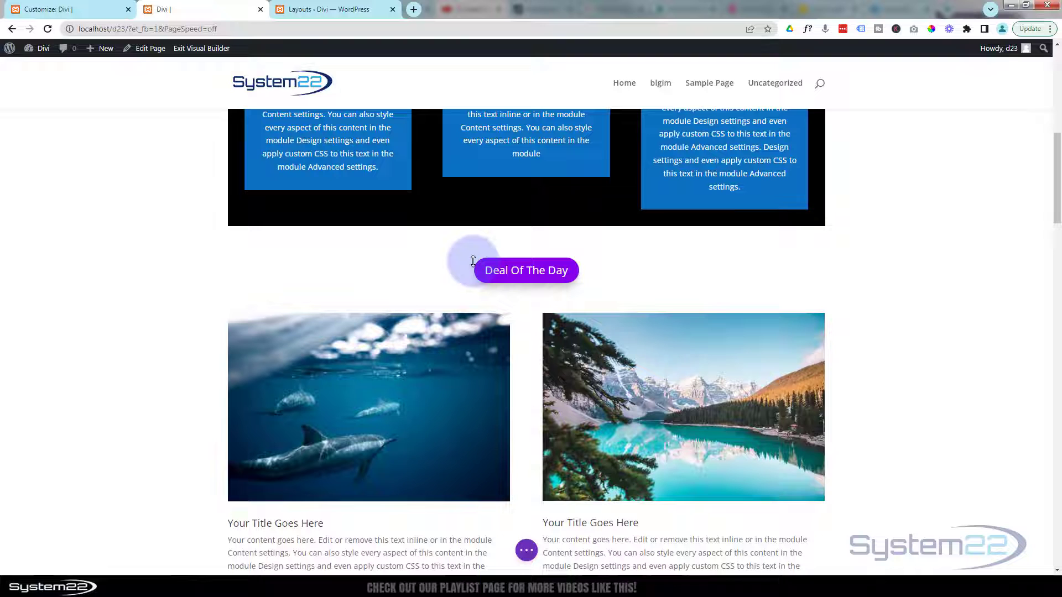
{"action": "mouse_move", "coordinate": [496, 277]}
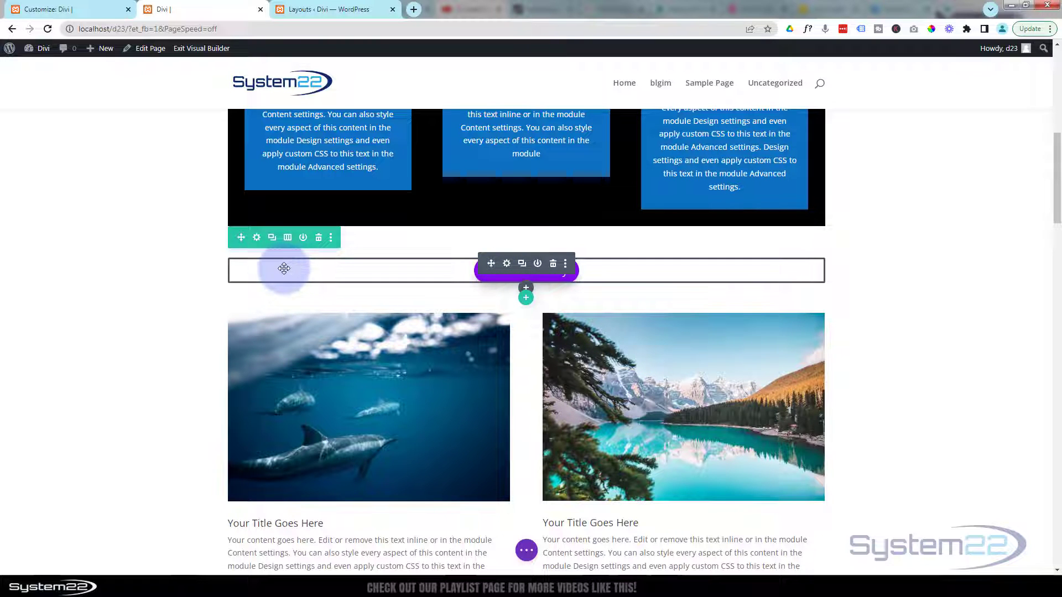
{"action": "left_click", "coordinate": [319, 238]}
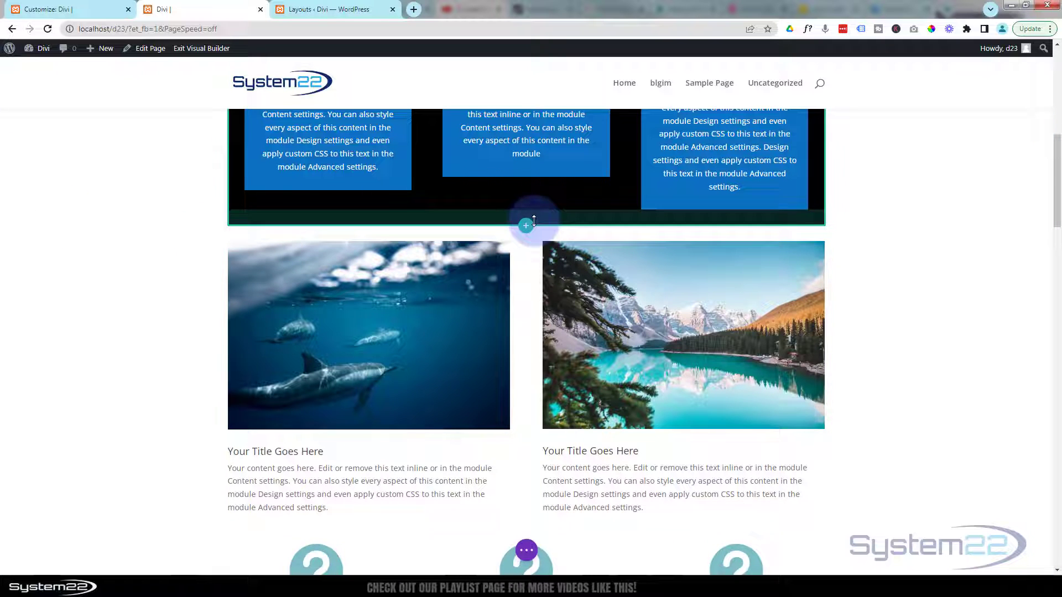
- Insert a single-column row below the blue feature boxes and browse its module list
{"action": "left_click", "coordinate": [528, 227]}
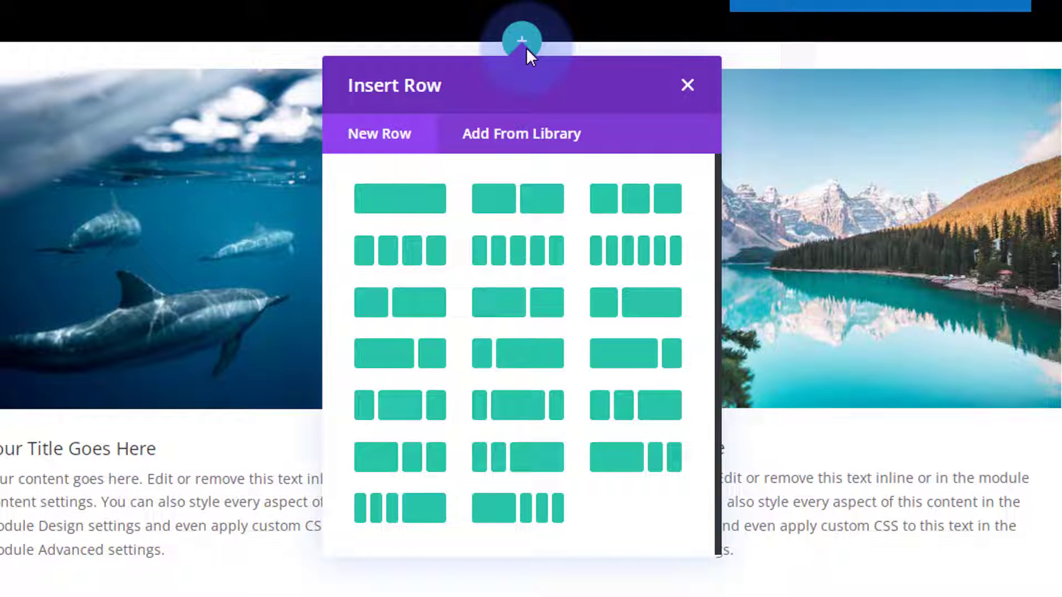
{"action": "left_click", "coordinate": [403, 210]}
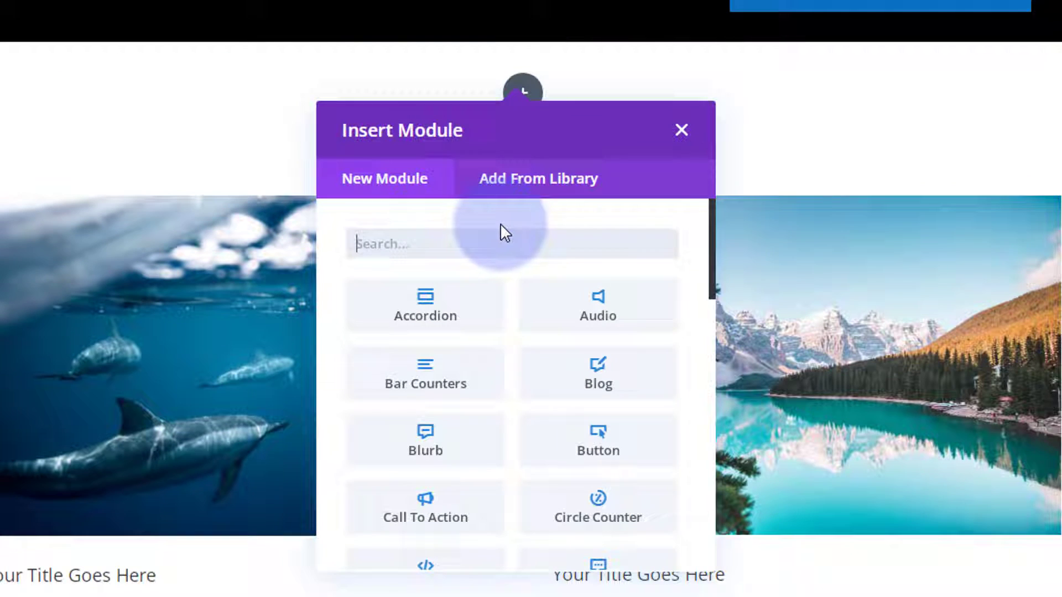
{"action": "scroll", "coordinate": [502, 219], "scroll_direction": "down", "scroll_amount": 3}
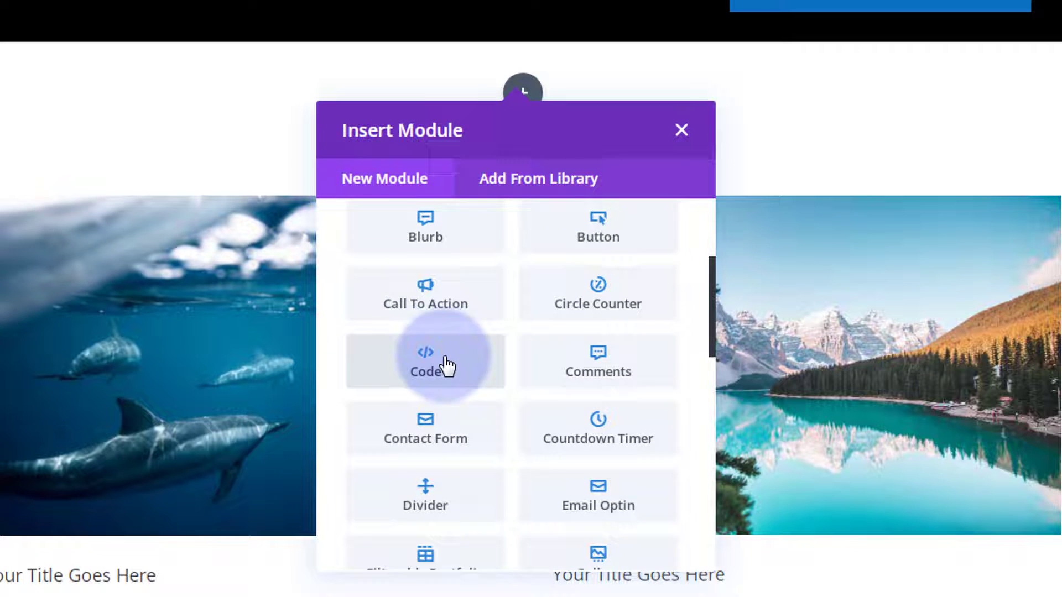
{"action": "scroll", "coordinate": [445, 368], "scroll_direction": "down", "scroll_amount": 10}
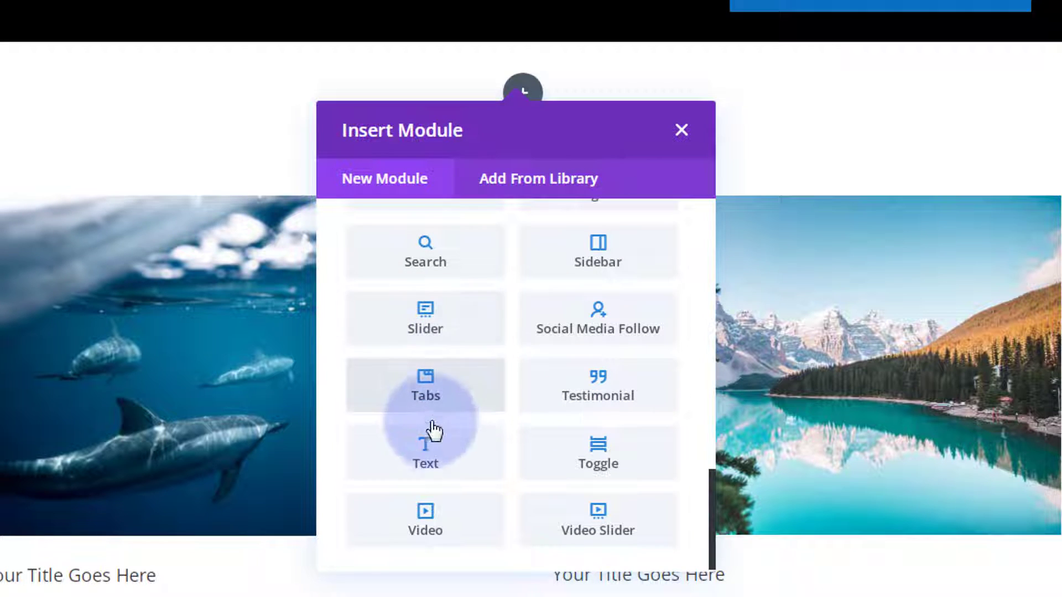
{"action": "scroll", "coordinate": [442, 423], "scroll_direction": "up", "scroll_amount": 5}
{"action": "scroll", "coordinate": [442, 423], "scroll_direction": "up", "scroll_amount": 8}
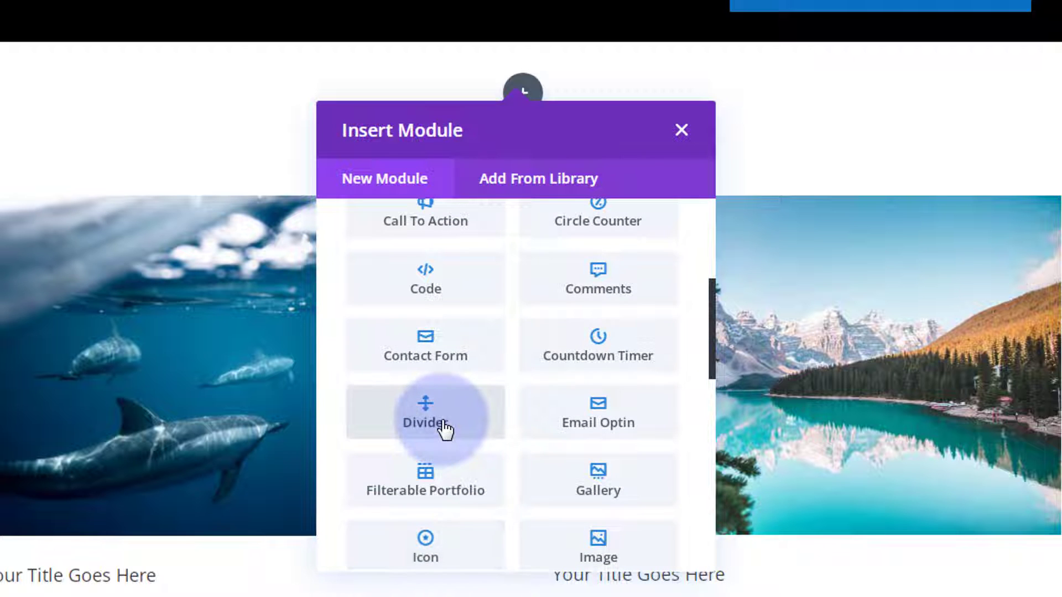
{"action": "scroll", "coordinate": [442, 426], "scroll_direction": "up", "scroll_amount": 4}
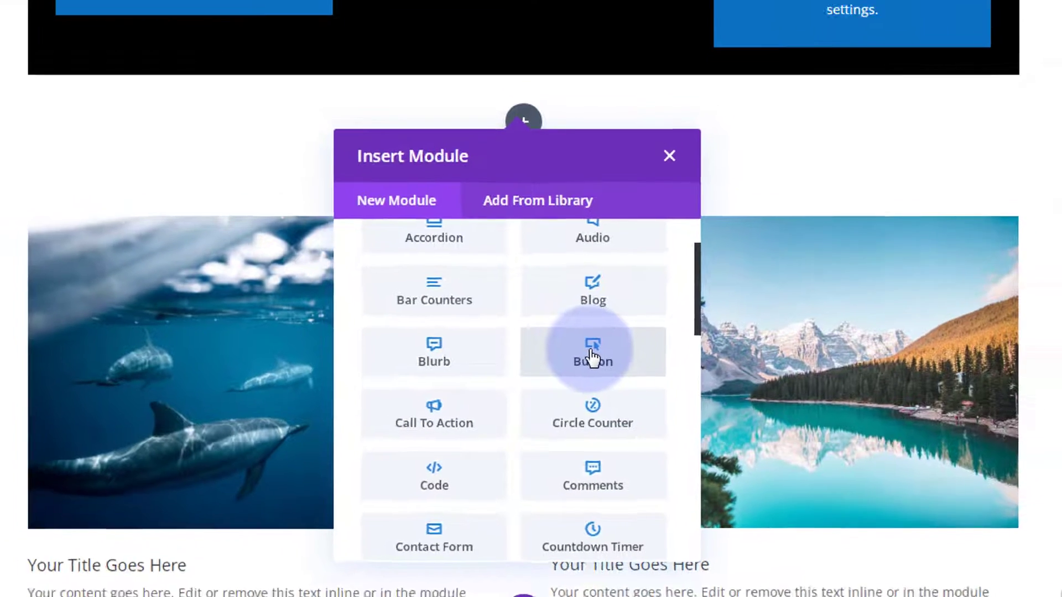
- Add a Button module labelled 'Deal Of The Day!' whose link opens in the same window
{"action": "left_click", "coordinate": [596, 349]}
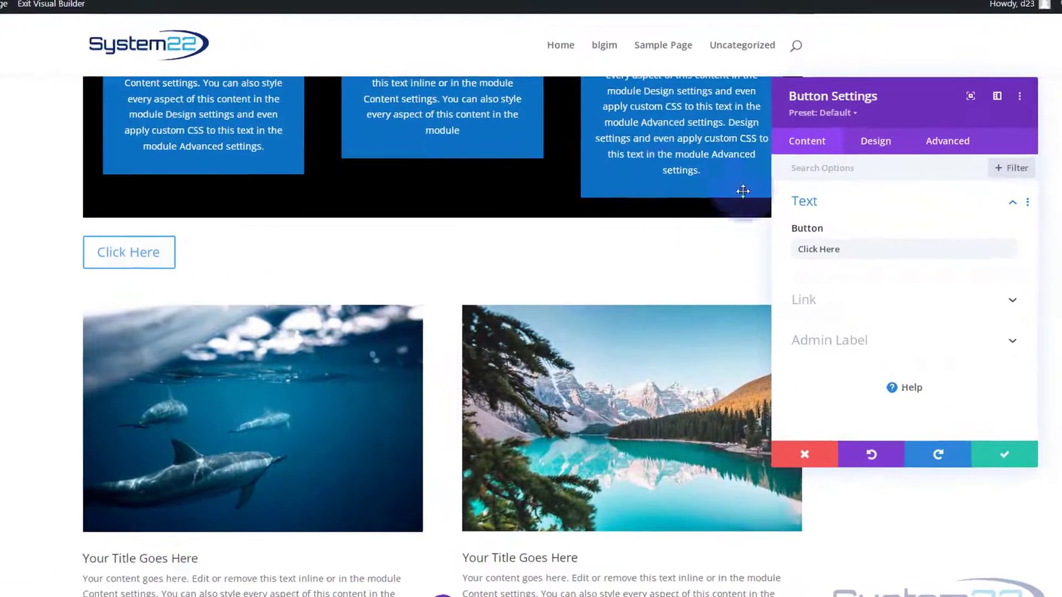
{"action": "left_click_drag", "start_coordinate": [829, 250], "coordinate": [784, 247]}
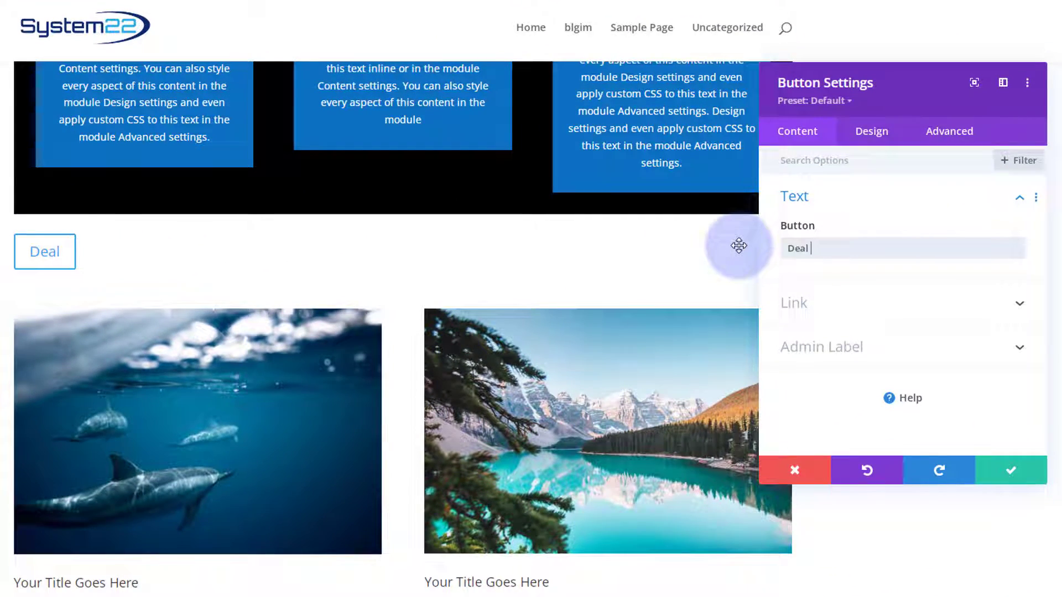
{"action": "type", "text": "Deal Of The Day!"}
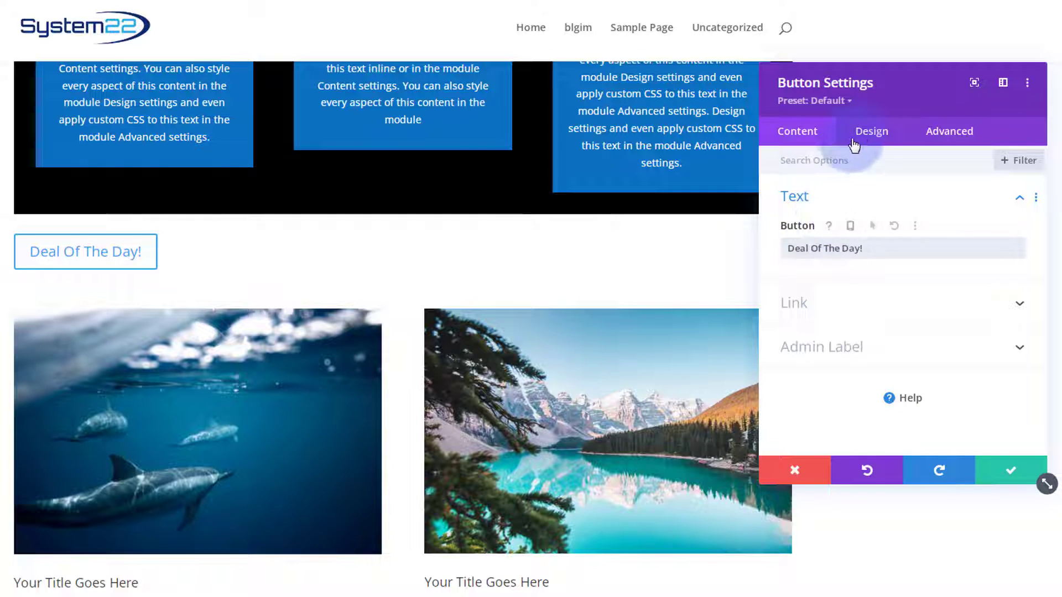
{"action": "left_click", "coordinate": [877, 303]}
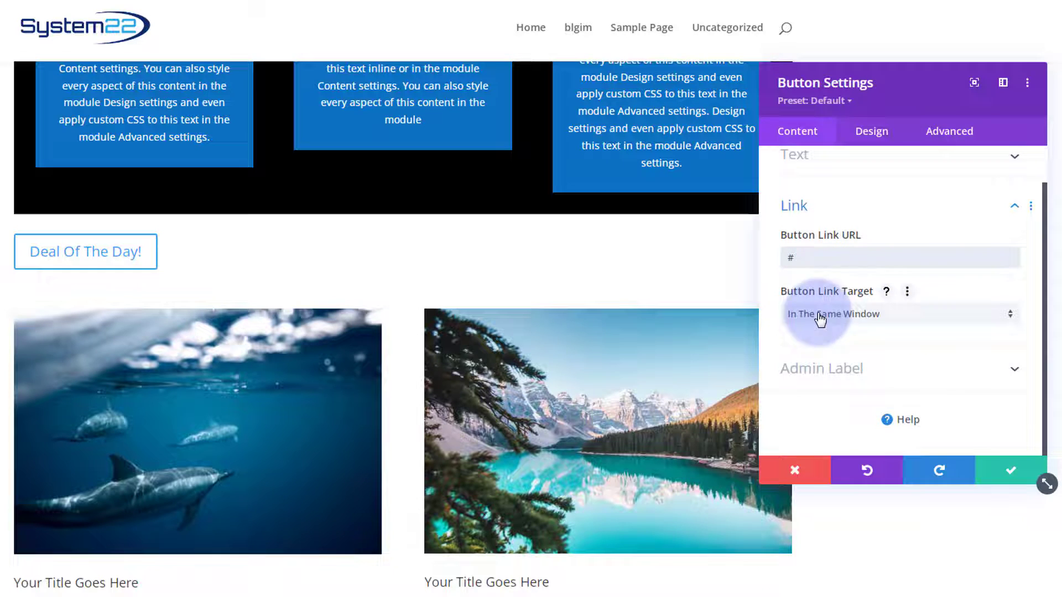
{"action": "left_click", "coordinate": [848, 319]}
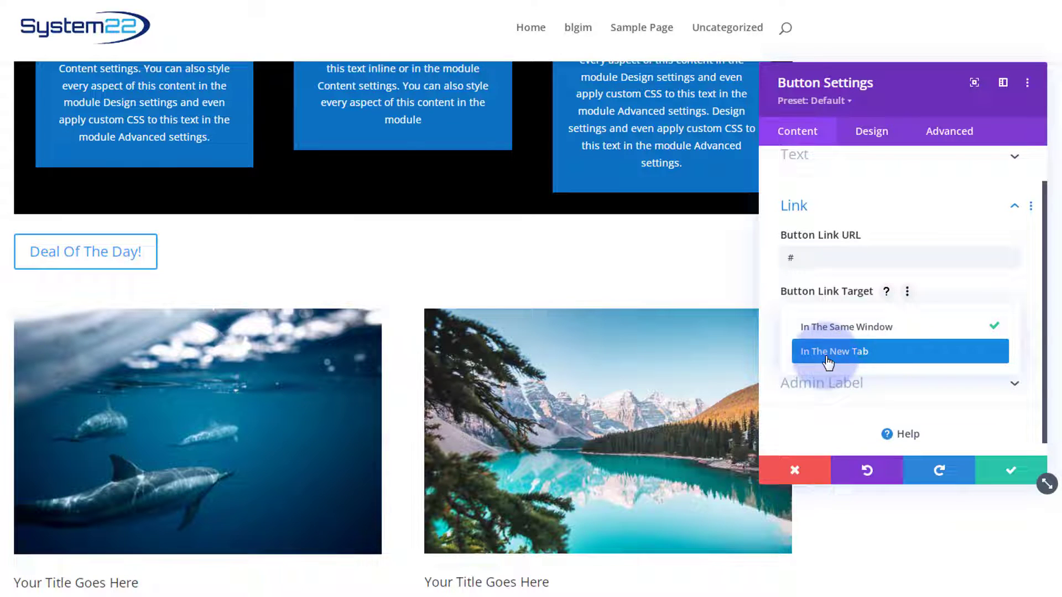
{"action": "left_click", "coordinate": [772, 325]}
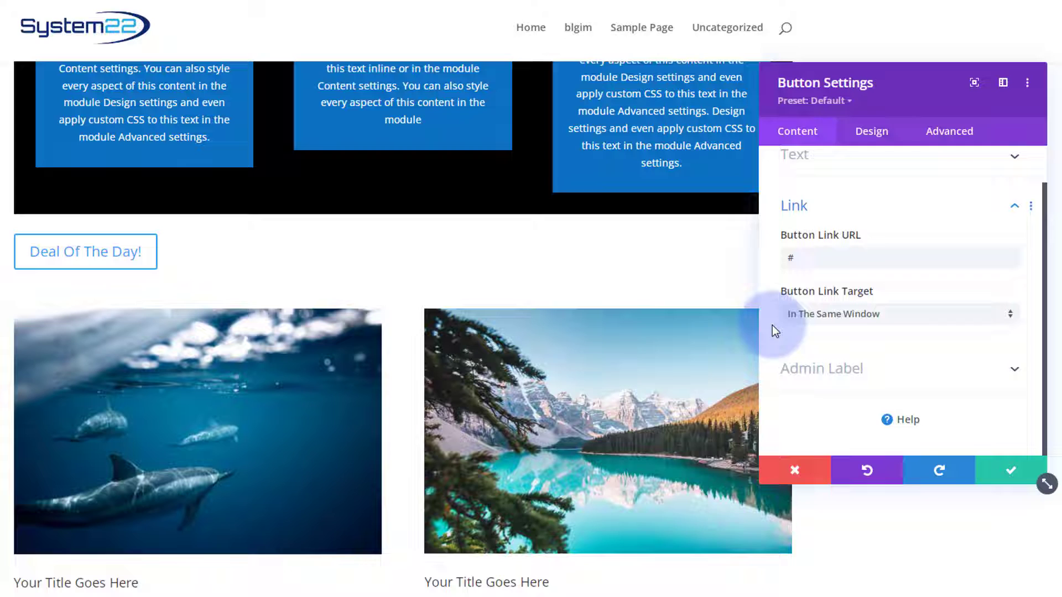
- Centre the button on the page and turn on its custom button styles
{"action": "left_click", "coordinate": [884, 132]}
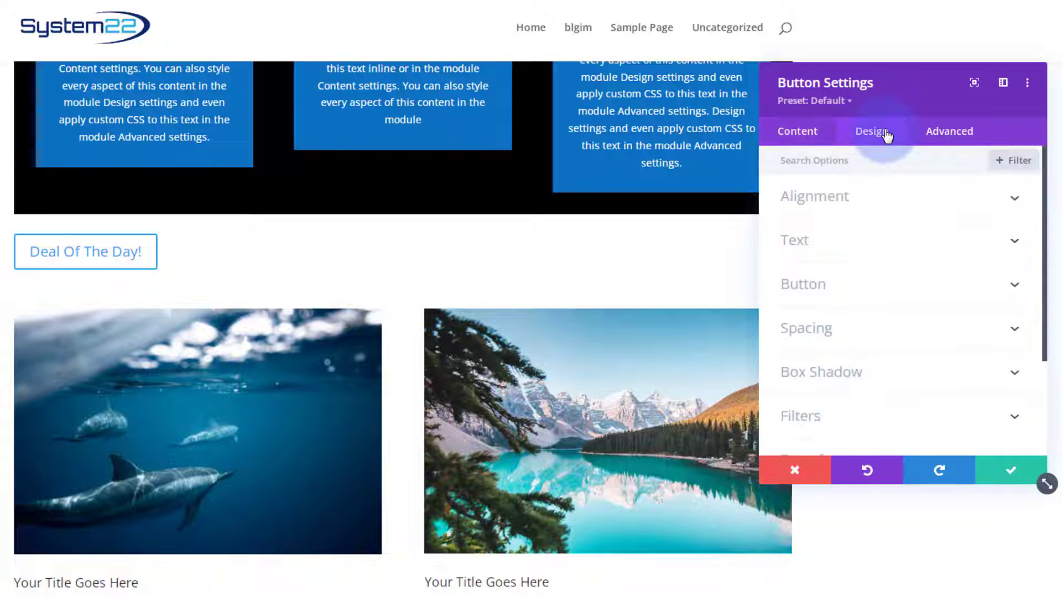
{"action": "left_click", "coordinate": [901, 200]}
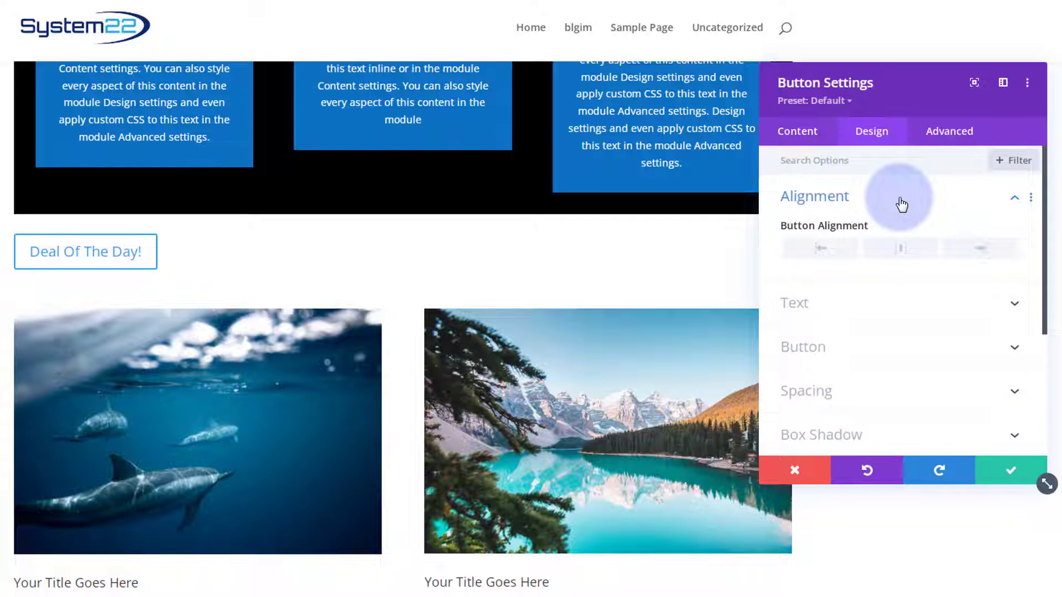
{"action": "left_click", "coordinate": [907, 254]}
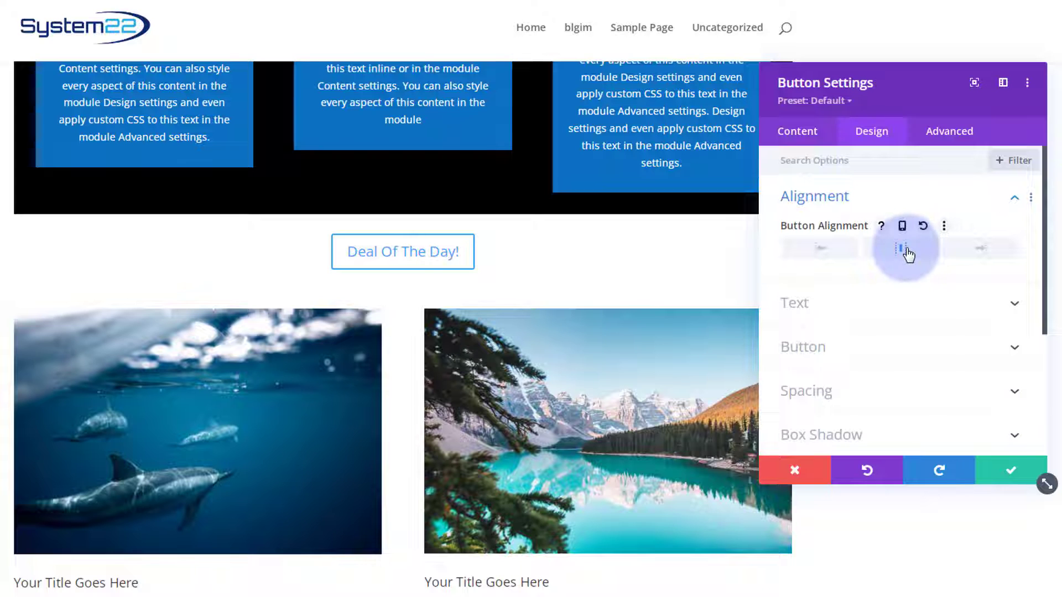
{"action": "scroll", "coordinate": [890, 238], "scroll_direction": "down", "scroll_amount": 3}
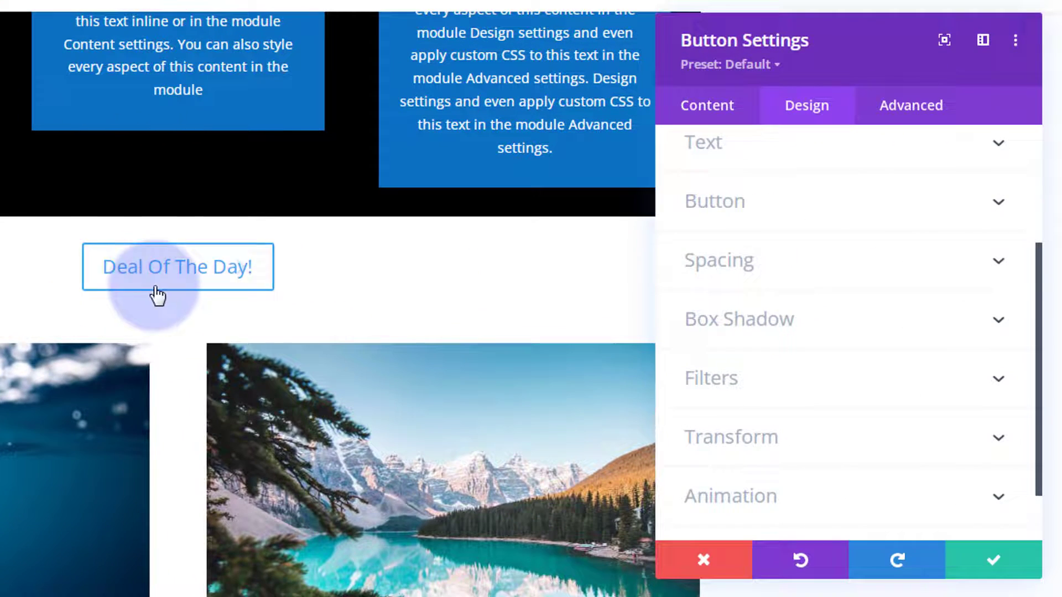
{"action": "left_click", "coordinate": [793, 216]}
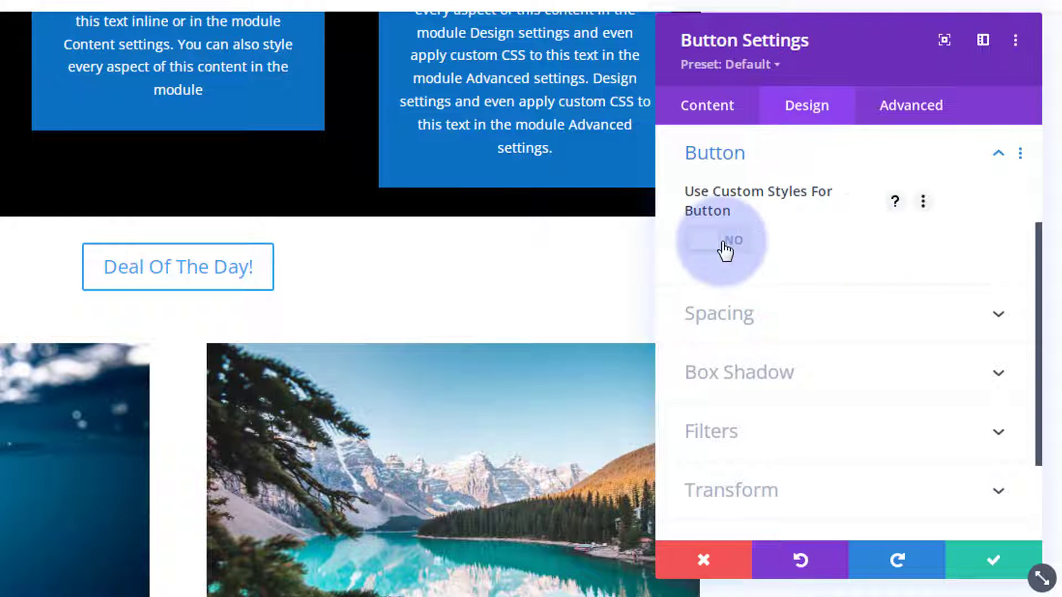
{"action": "left_click", "coordinate": [739, 250]}
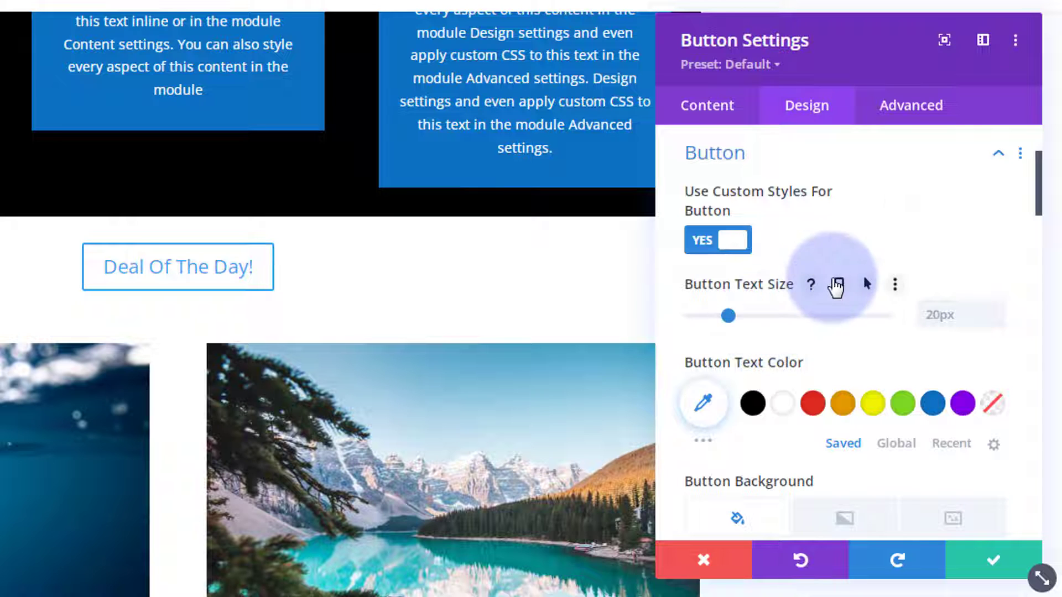
- Set the button text colour to white and the background to purple #8300e9
{"action": "scroll", "coordinate": [829, 282], "scroll_direction": "down", "scroll_amount": 2}
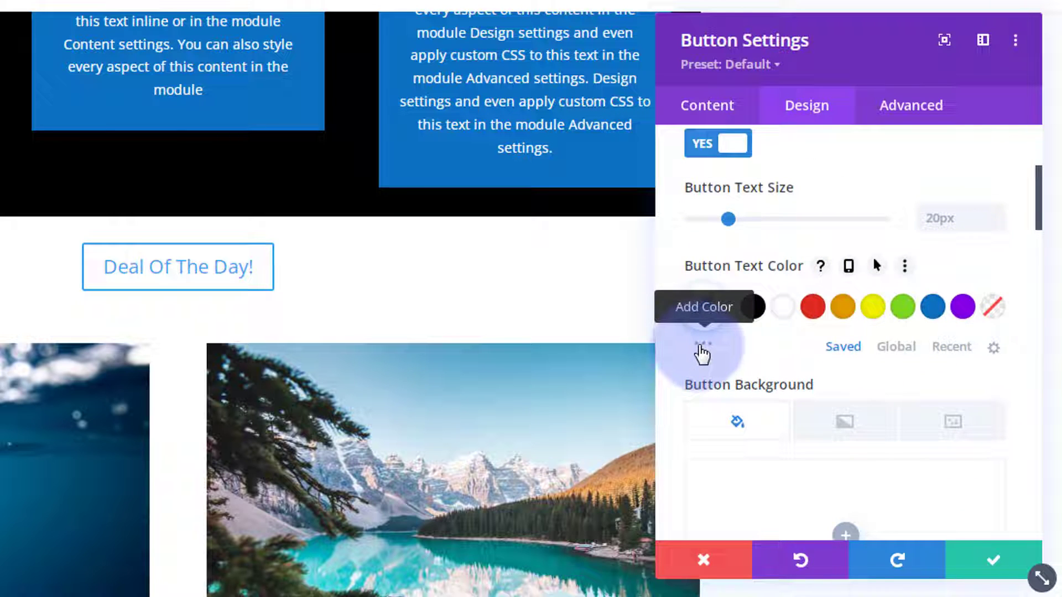
{"action": "left_click", "coordinate": [701, 347]}
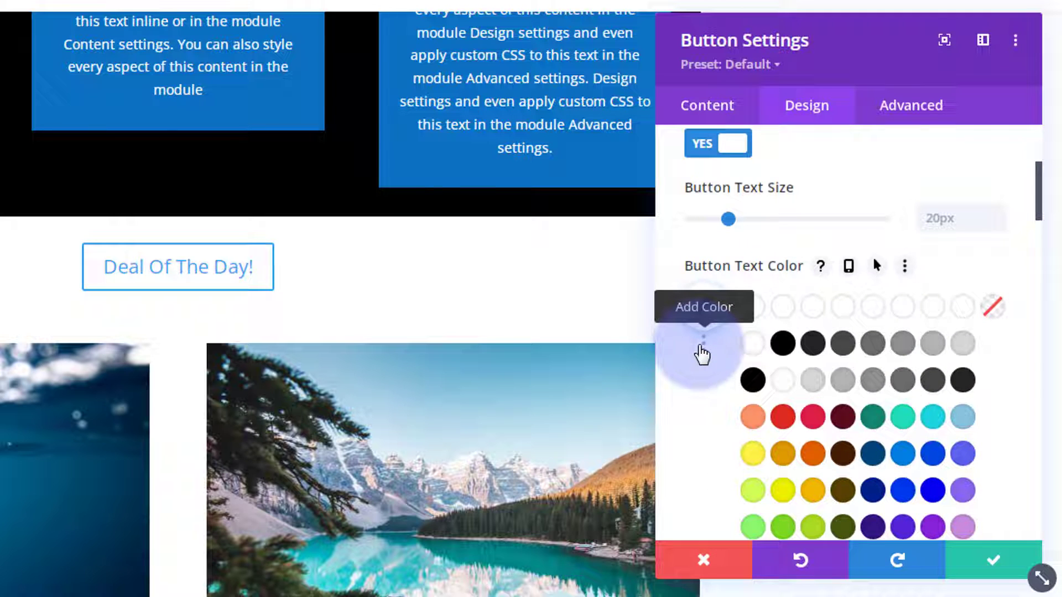
{"action": "left_click", "coordinate": [701, 349]}
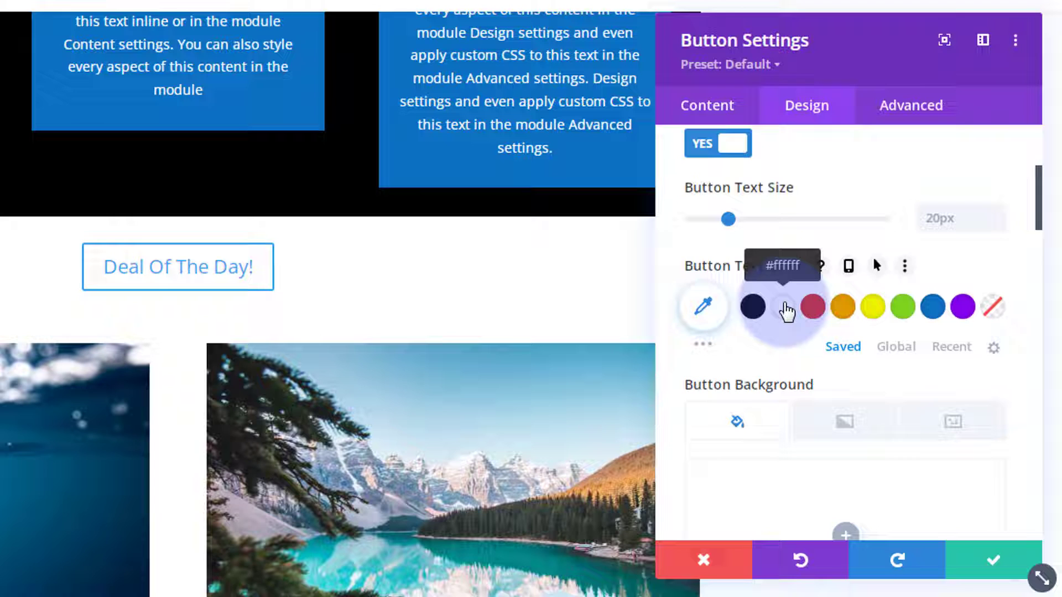
{"action": "left_click", "coordinate": [786, 311]}
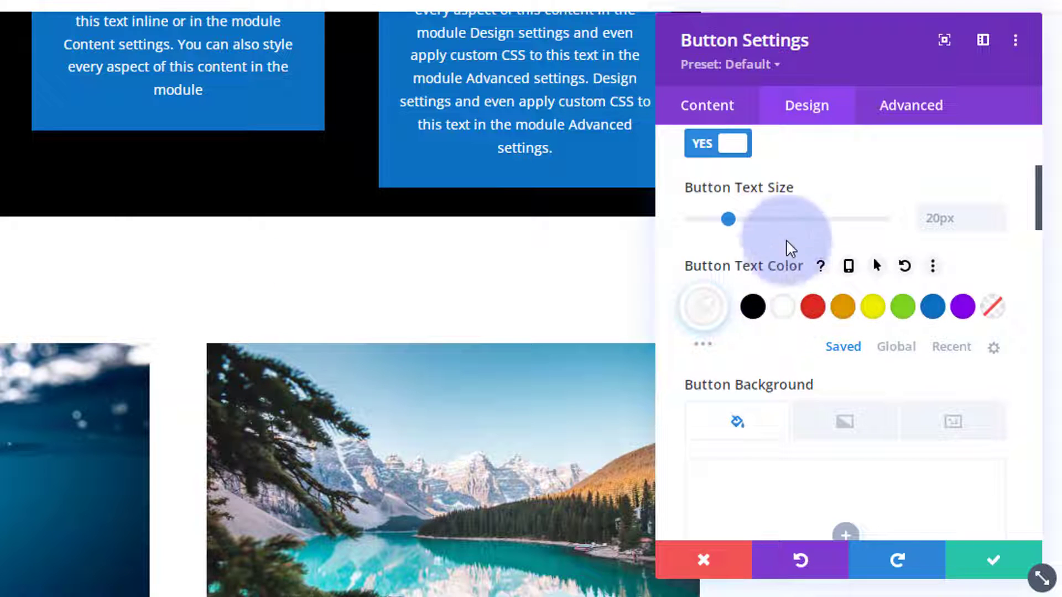
{"action": "scroll", "coordinate": [789, 223], "scroll_direction": "down", "scroll_amount": 4}
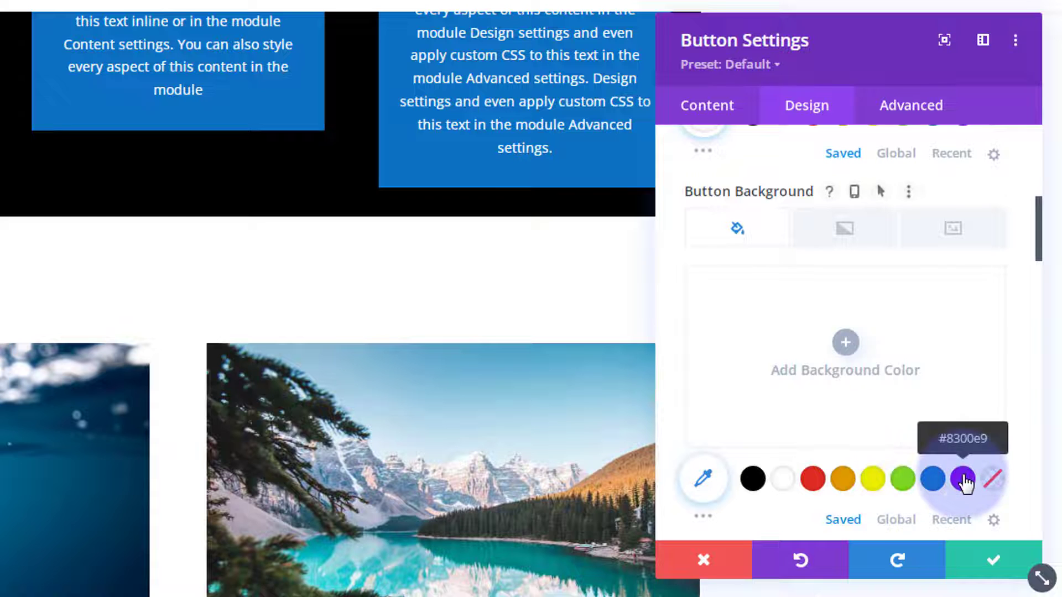
{"action": "left_click", "coordinate": [963, 478]}
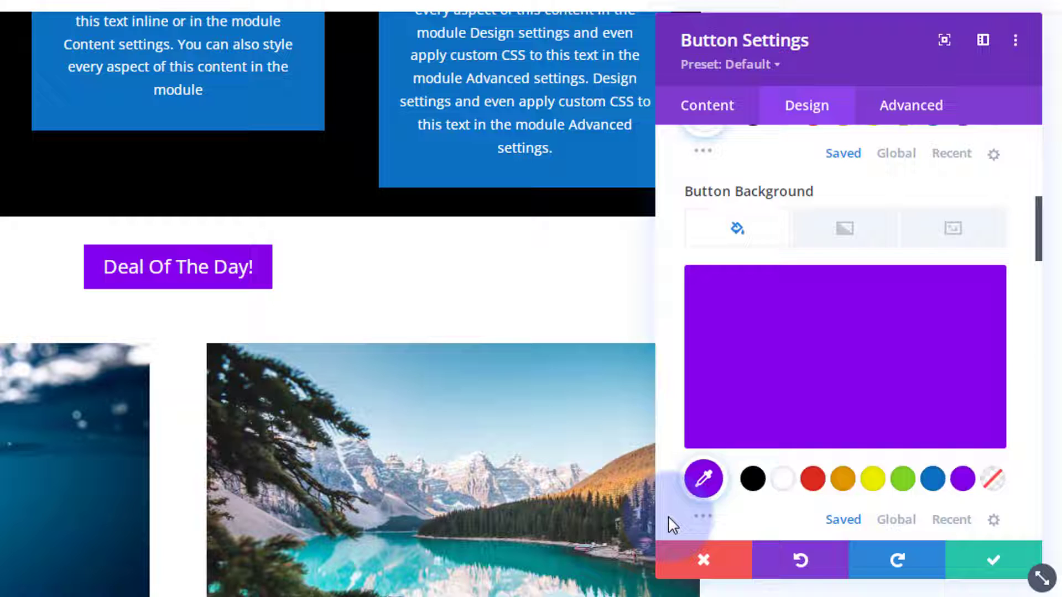
{"action": "scroll", "coordinate": [671, 524], "scroll_direction": "up", "scroll_amount": 3}
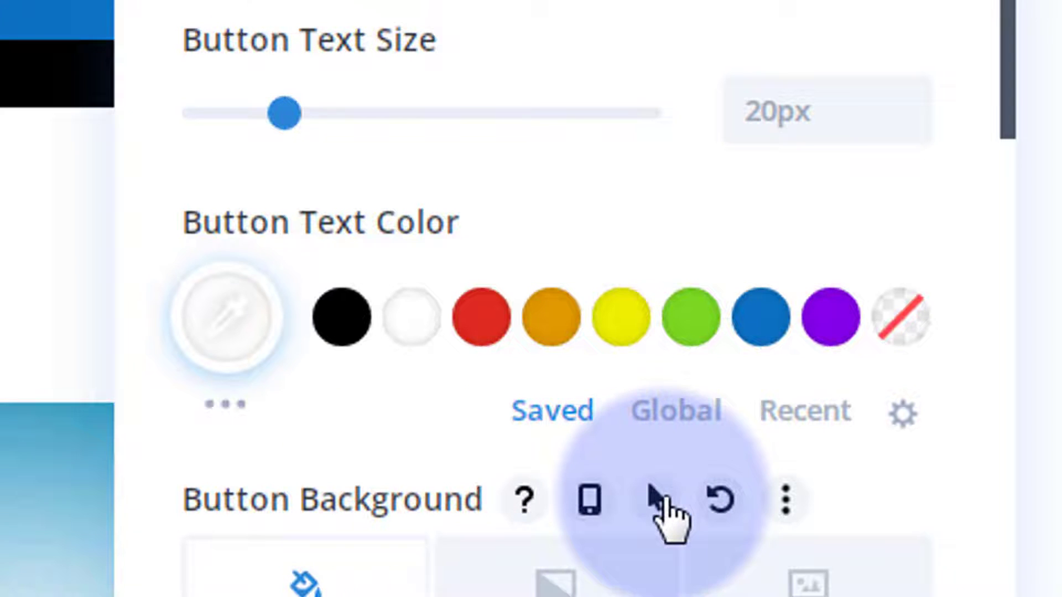
- Set the Button Background hover state to blue #0c71c3, keeping the normal background purple
{"action": "left_click", "coordinate": [664, 500]}
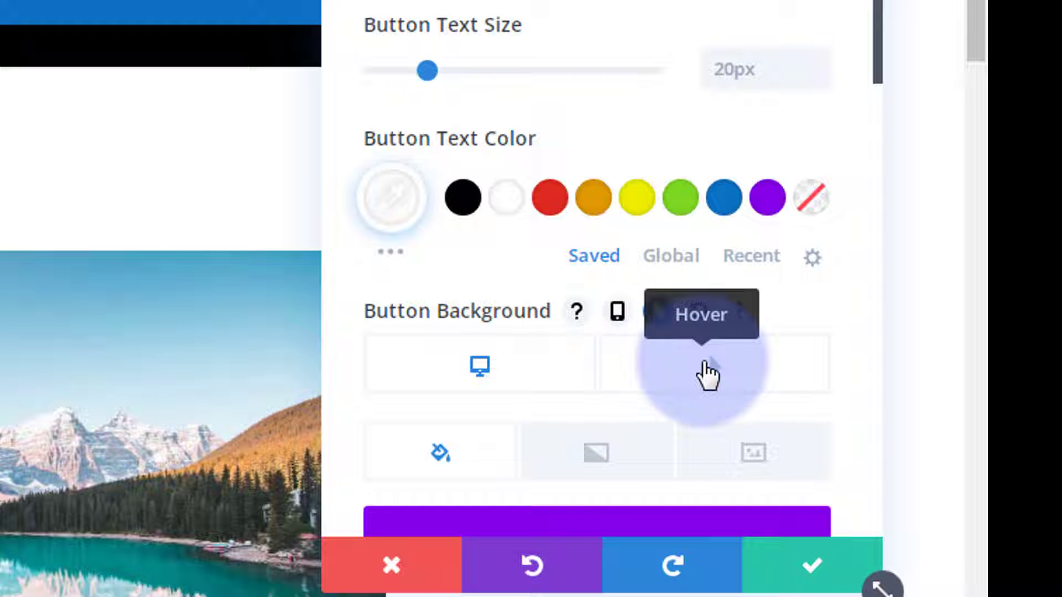
{"action": "left_click", "coordinate": [707, 374]}
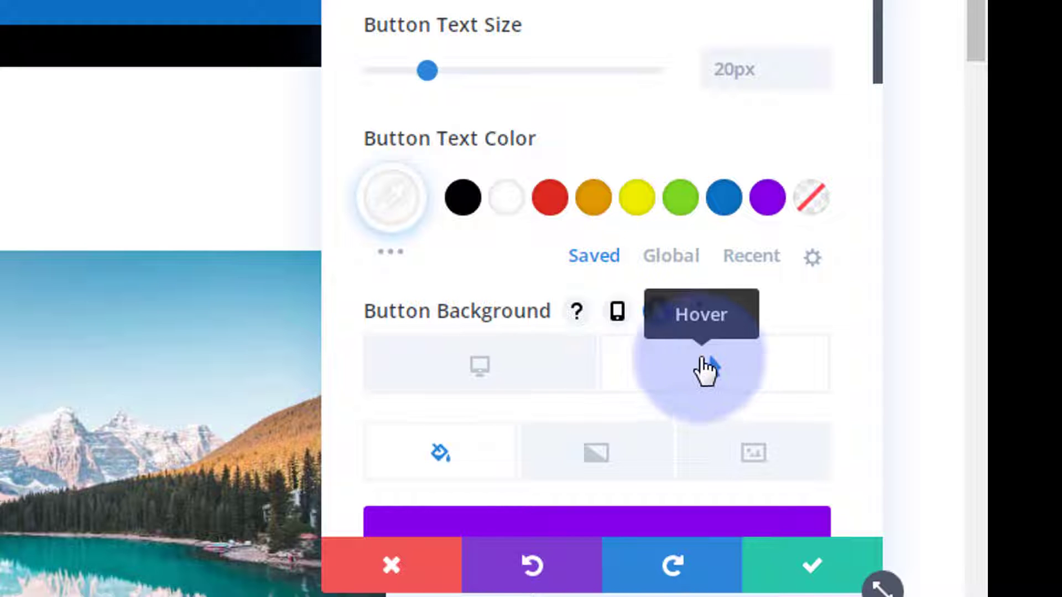
{"action": "scroll", "coordinate": [659, 266], "scroll_direction": "down", "scroll_amount": 4}
{"action": "scroll", "coordinate": [659, 267], "scroll_direction": "down", "scroll_amount": 3}
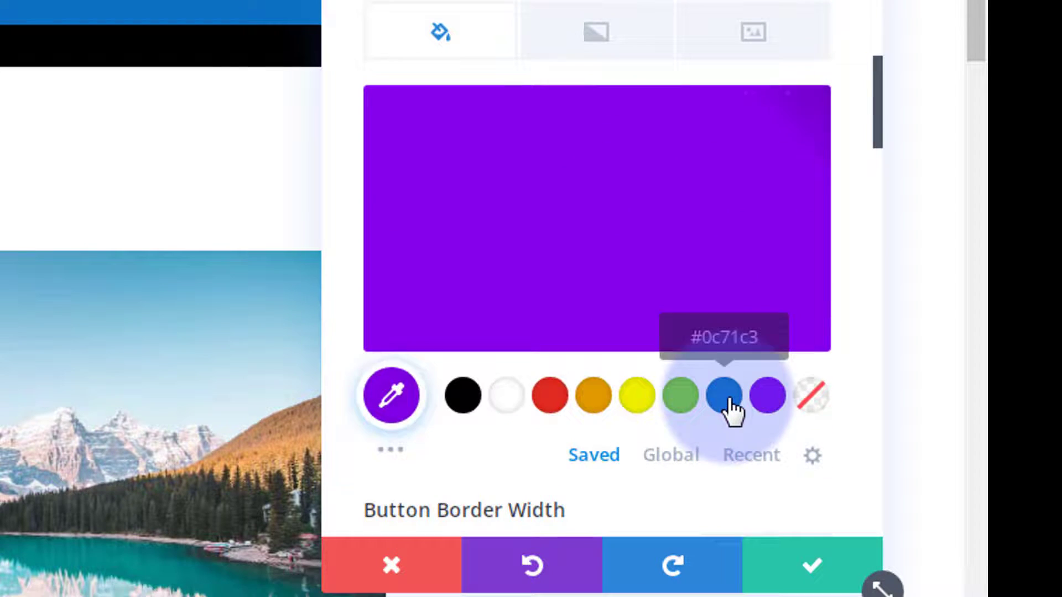
{"action": "left_click", "coordinate": [731, 410]}
{"action": "scroll", "coordinate": [719, 406], "scroll_direction": "up", "scroll_amount": 5}
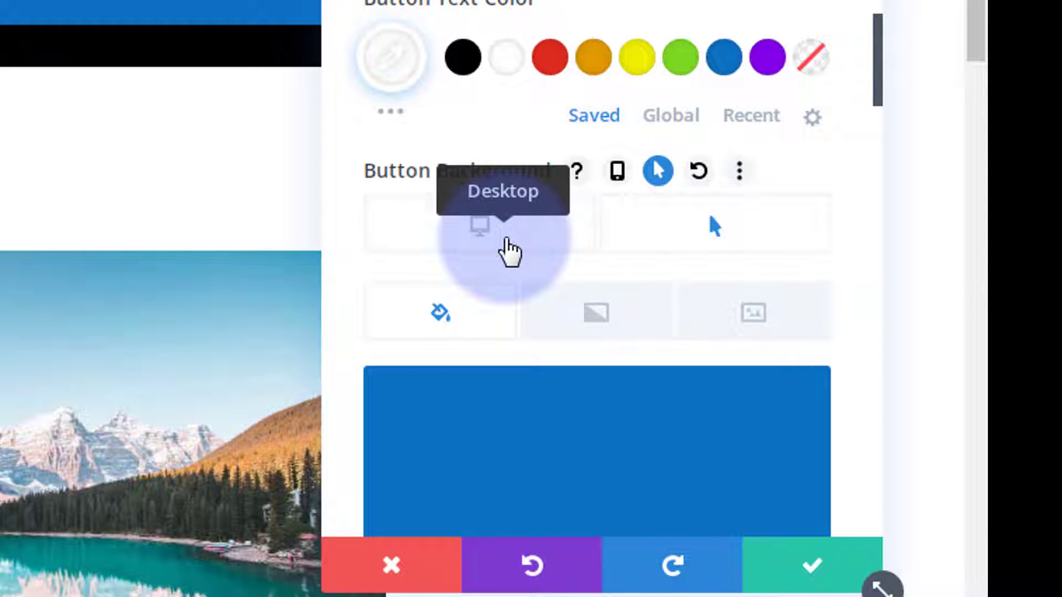
{"action": "left_click", "coordinate": [509, 252]}
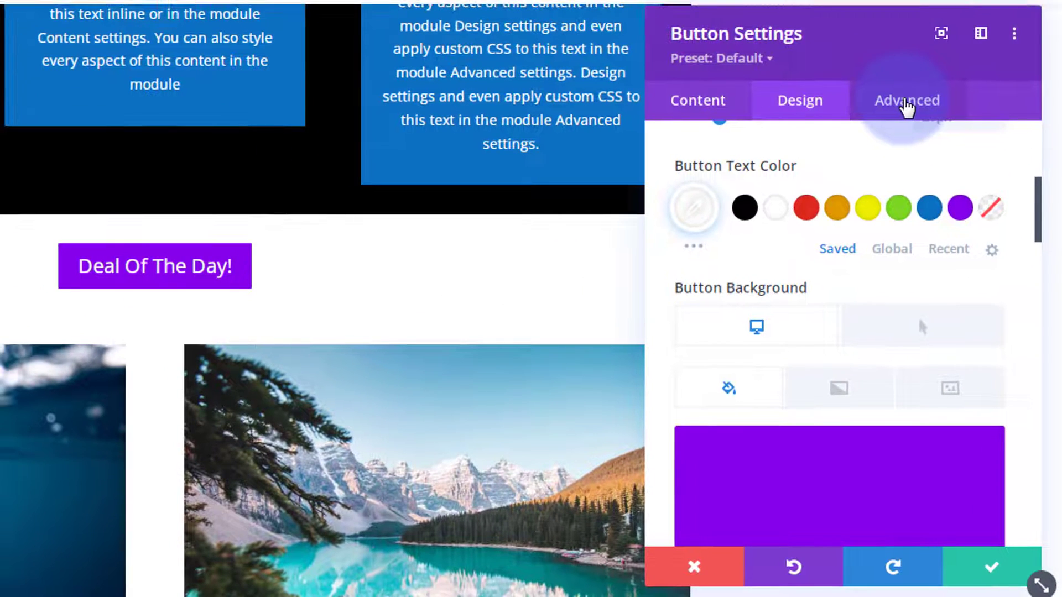
- Open the Advanced Transitions settings, keeping 300ms duration, 0ms delay and the Ease curve
{"action": "left_click", "coordinate": [907, 105]}
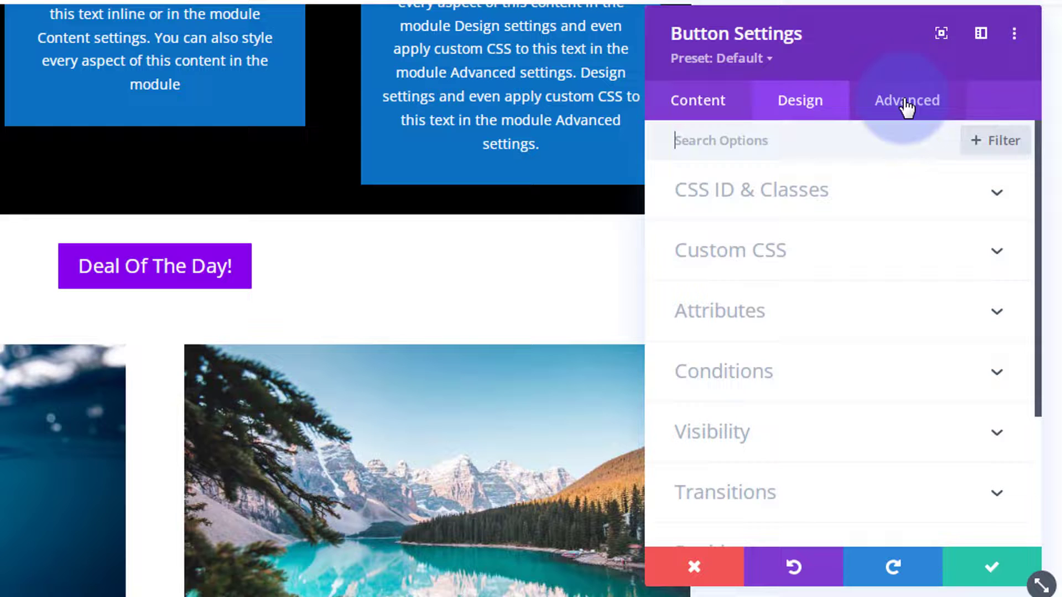
{"action": "left_click", "coordinate": [831, 503]}
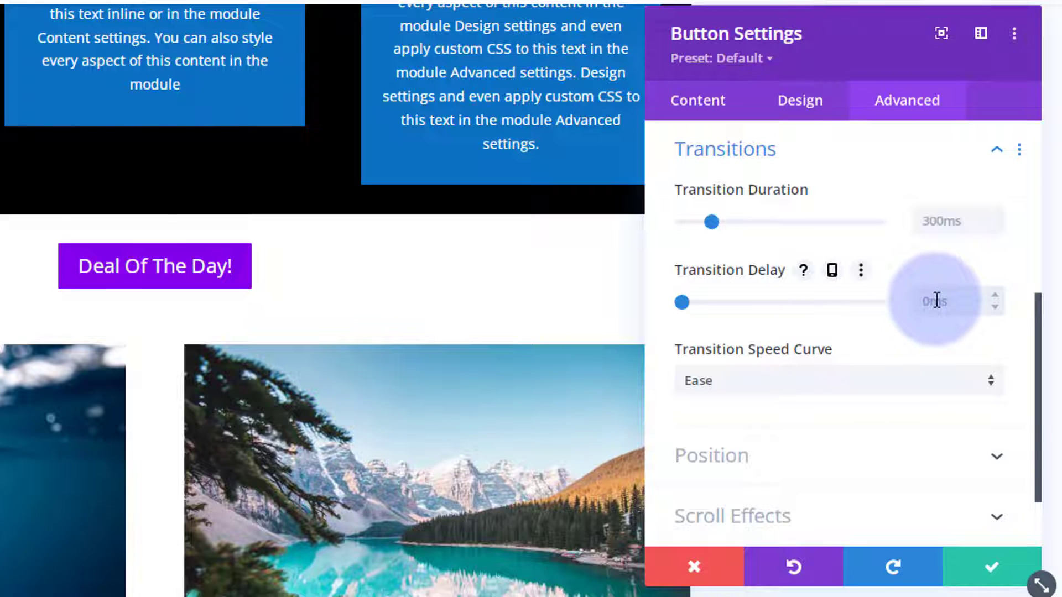
{"action": "left_click", "coordinate": [801, 385]}
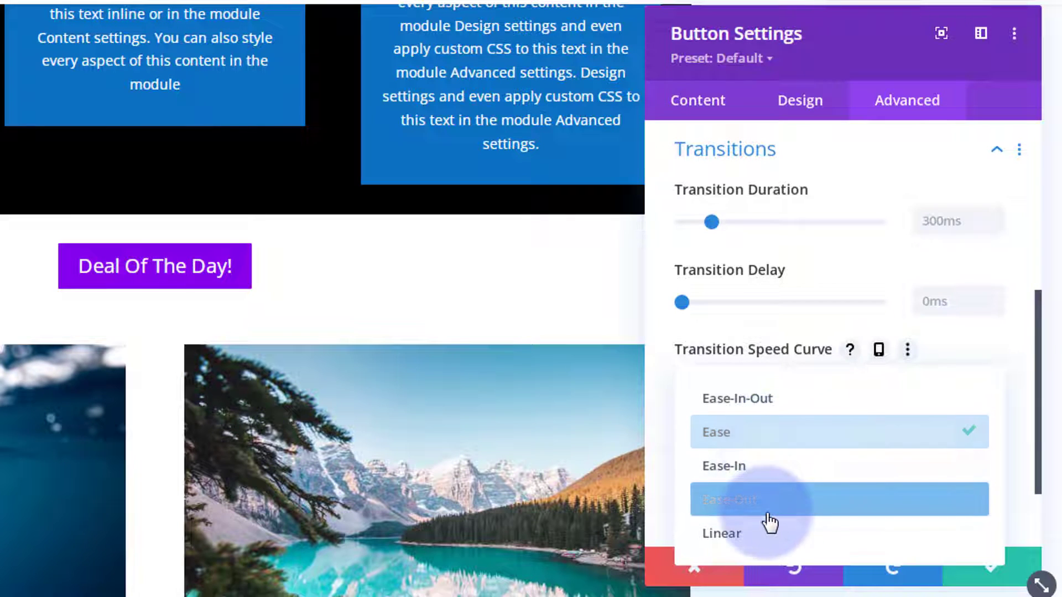
{"action": "left_click", "coordinate": [656, 411]}
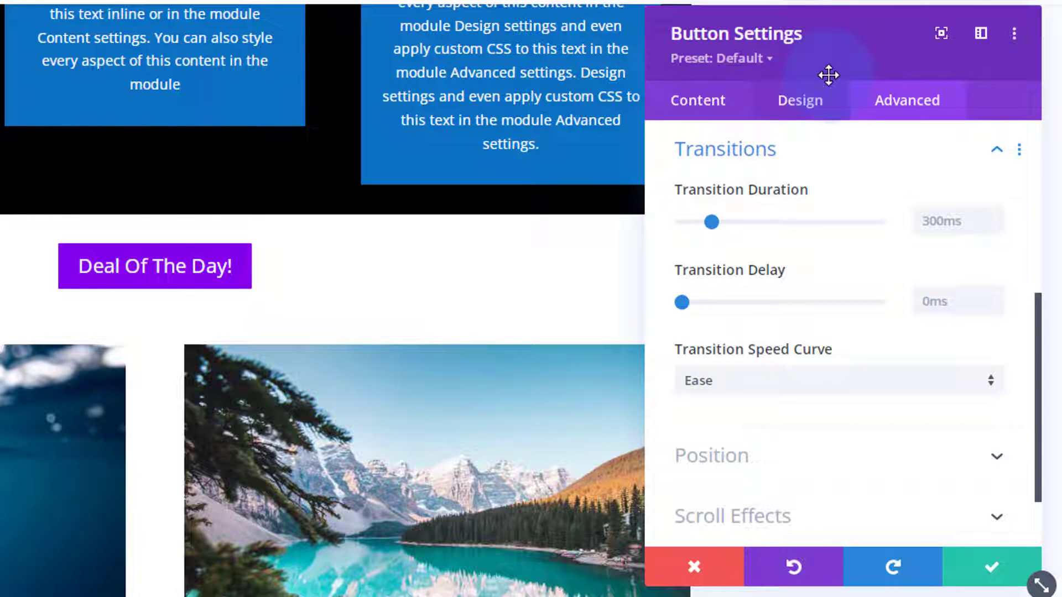
- Reduce the button border width to 0px under Design > Button
{"action": "left_click", "coordinate": [813, 105]}
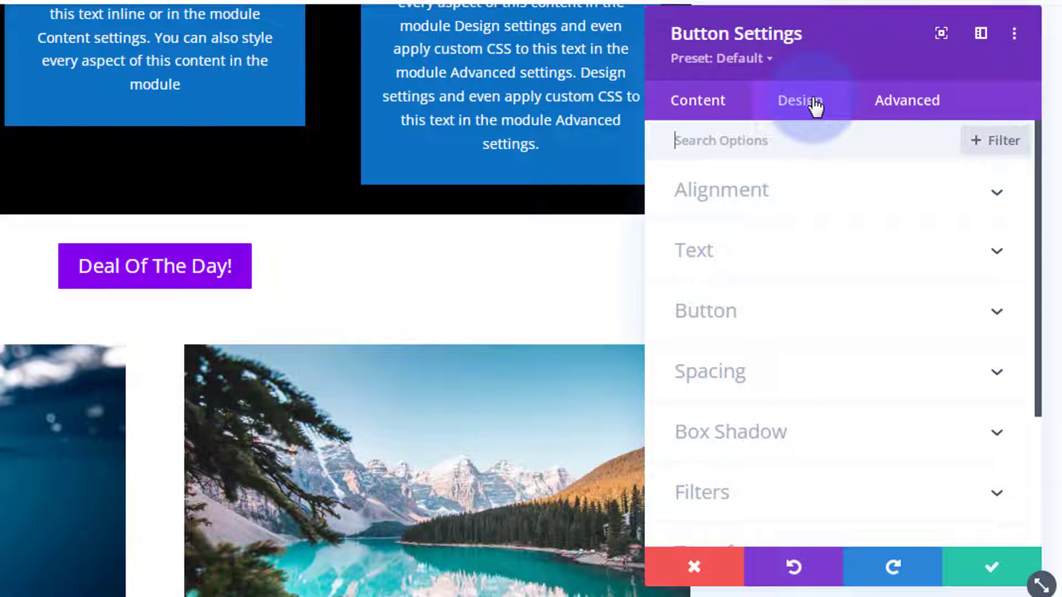
{"action": "left_click", "coordinate": [871, 227]}
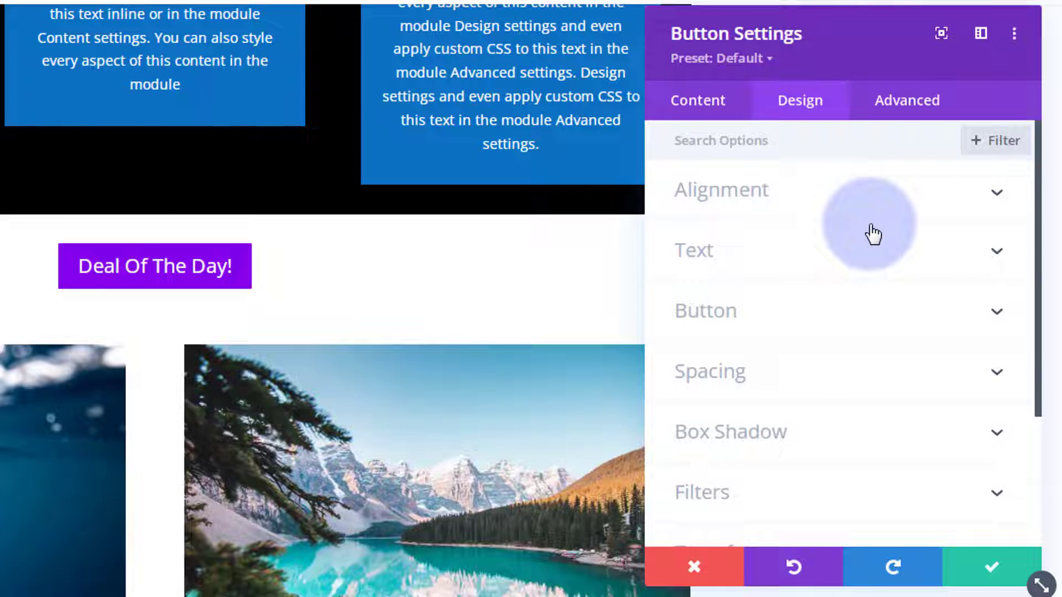
{"action": "left_click", "coordinate": [822, 323]}
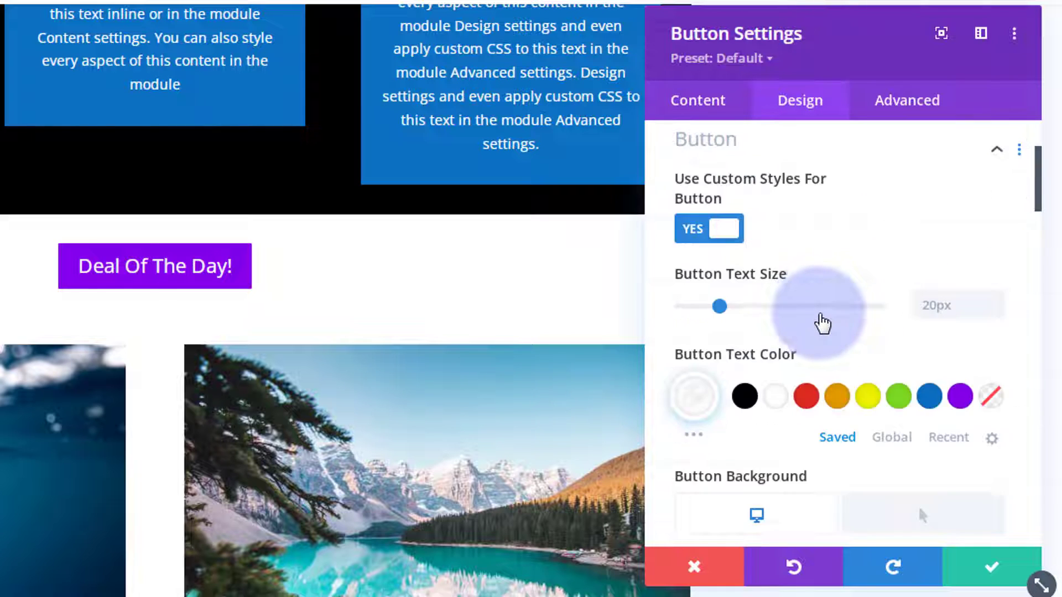
{"action": "scroll", "coordinate": [801, 254], "scroll_direction": "down", "scroll_amount": 3}
{"action": "scroll", "coordinate": [799, 255], "scroll_direction": "down", "scroll_amount": 8}
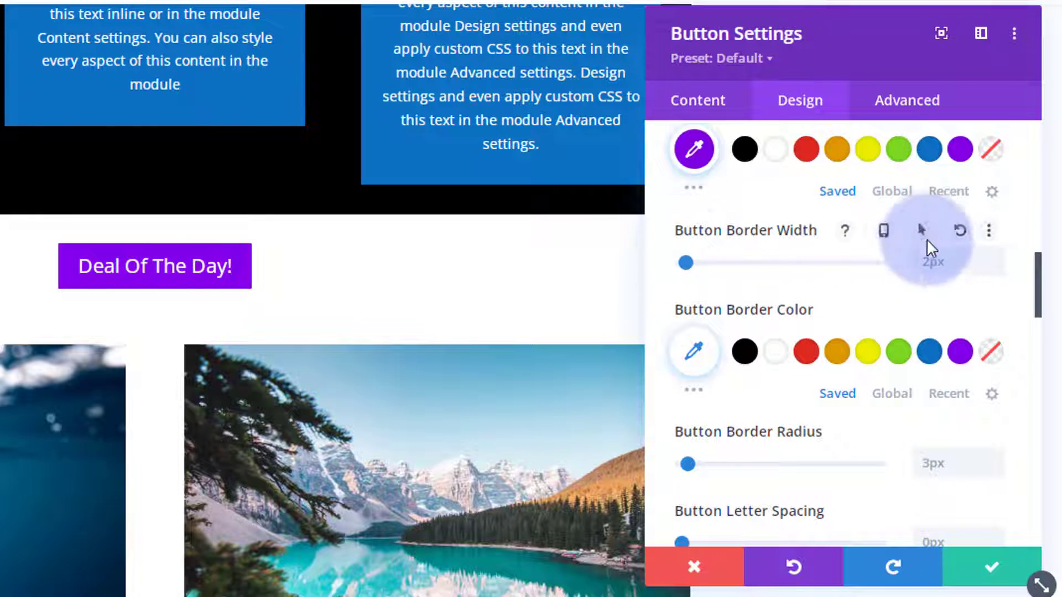
{"action": "left_click", "coordinate": [994, 269]}
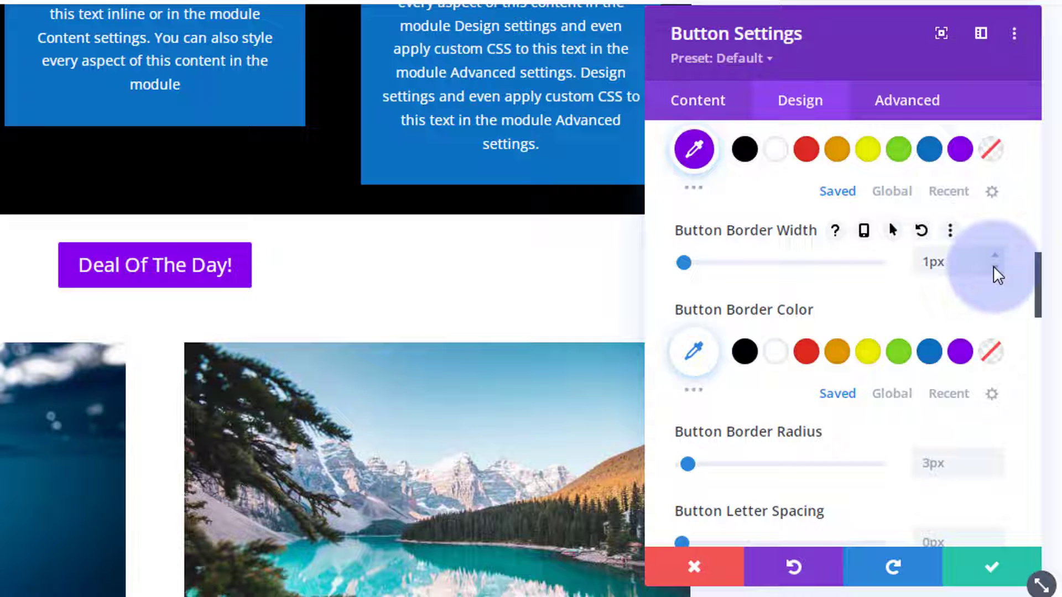
{"action": "left_click", "coordinate": [993, 267]}
- Round the button corners with a 30px border radius
{"action": "scroll", "coordinate": [866, 290], "scroll_direction": "down", "scroll_amount": 2}
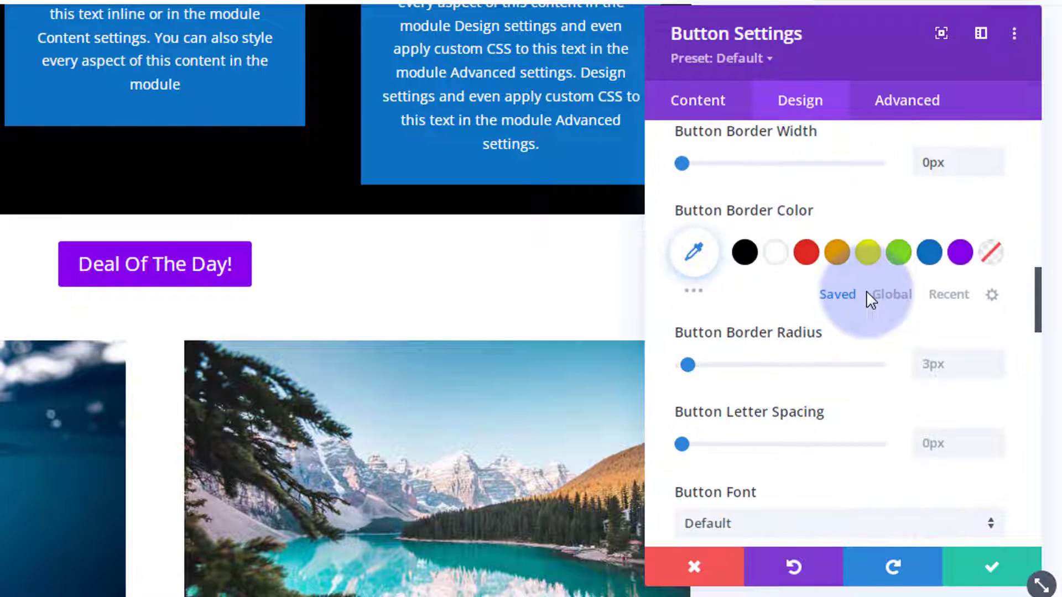
{"action": "scroll", "coordinate": [765, 297], "scroll_direction": "down", "scroll_amount": 2}
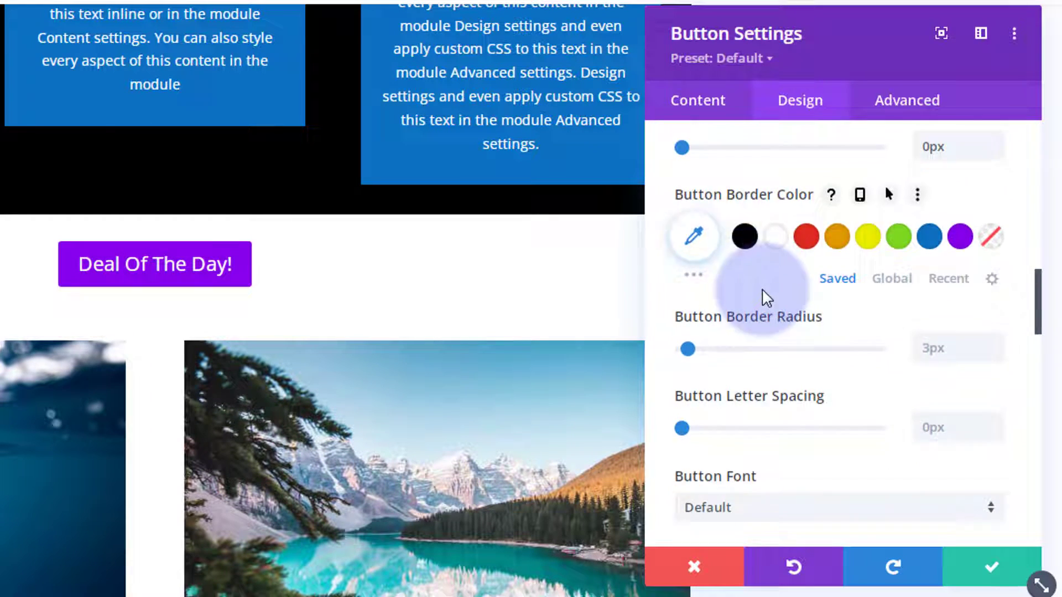
{"action": "left_click", "coordinate": [996, 258]}
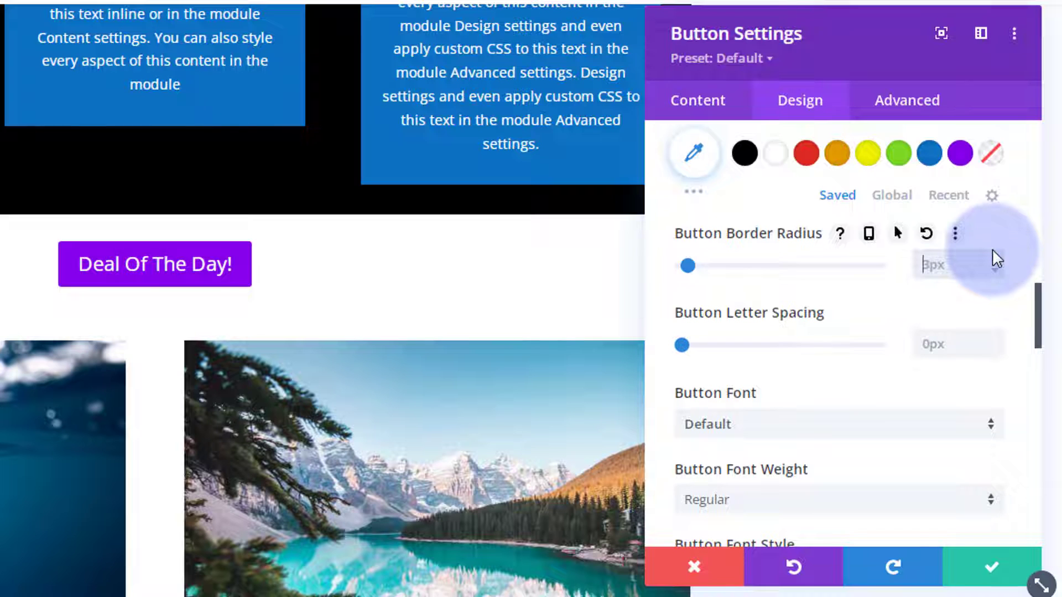
{"action": "type", "text": "30px"}
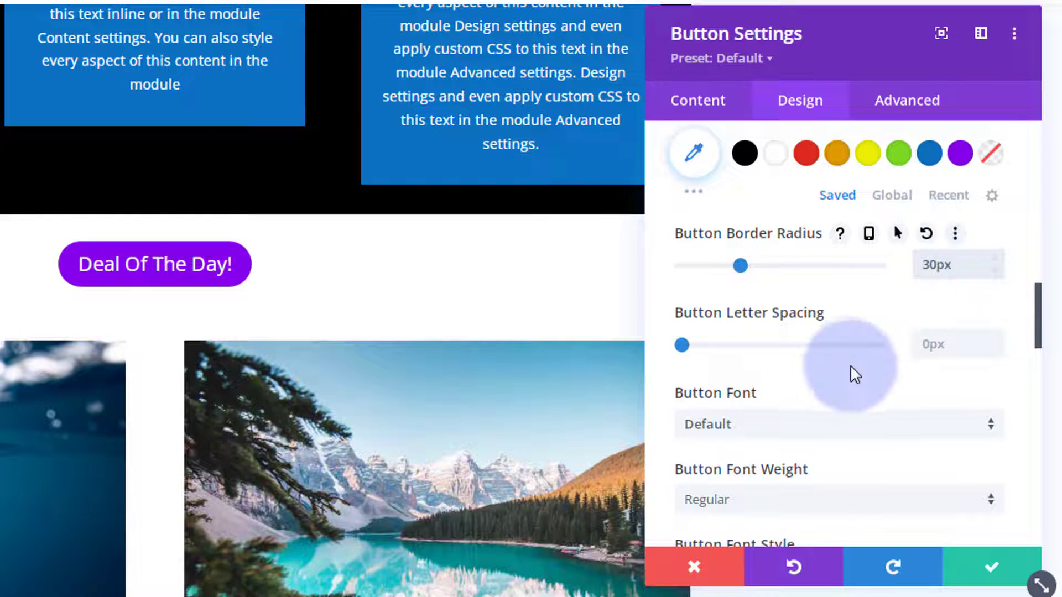
{"action": "scroll", "coordinate": [851, 362], "scroll_direction": "down", "scroll_amount": 2}
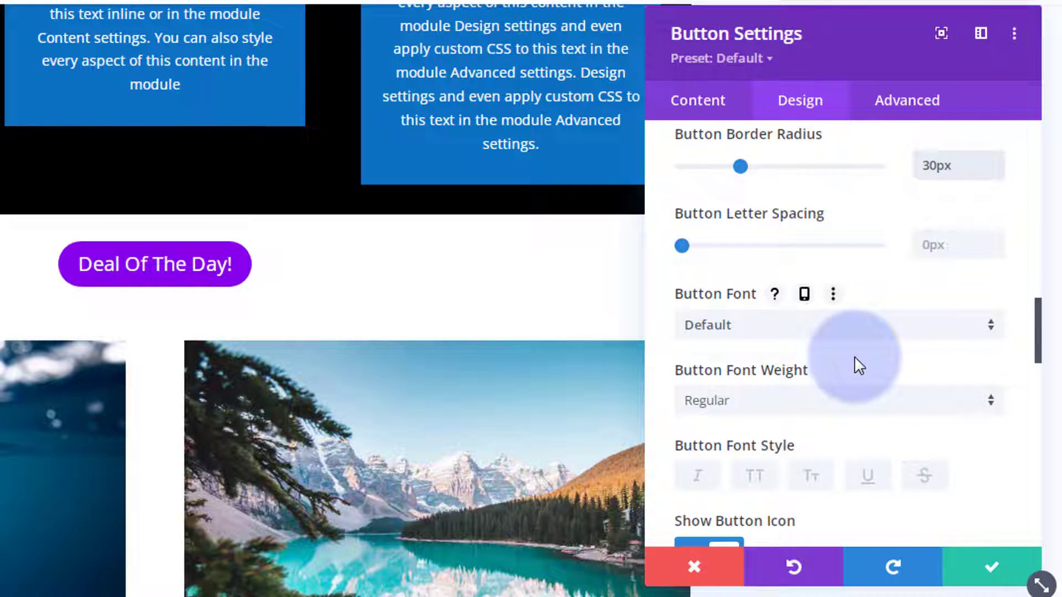
{"action": "scroll", "coordinate": [854, 356], "scroll_direction": "down", "scroll_amount": 2}
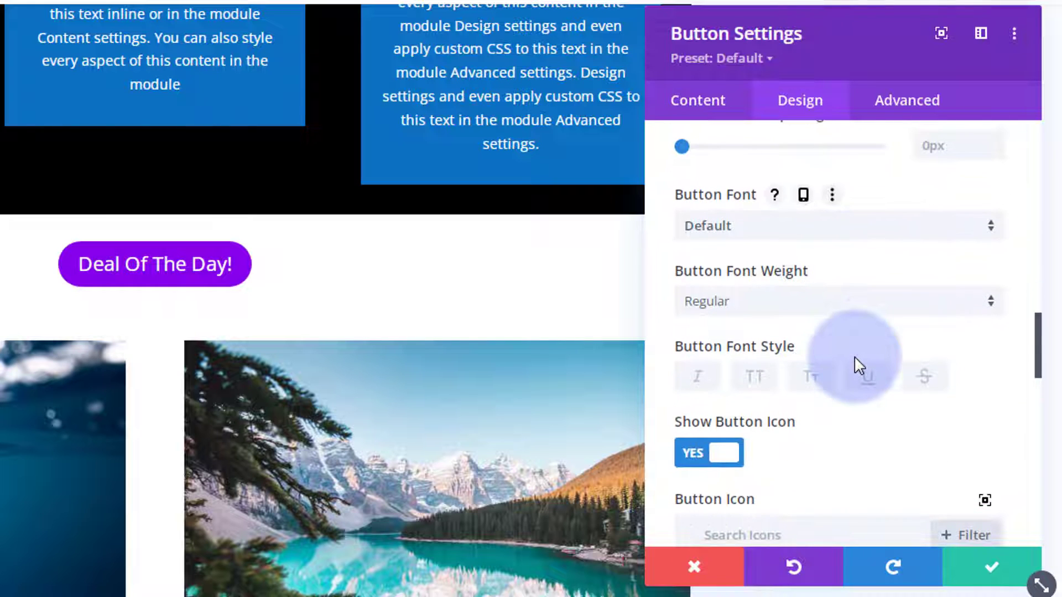
- Keep the default button font and pick the right-chevron button icon
{"action": "left_click", "coordinate": [824, 236]}
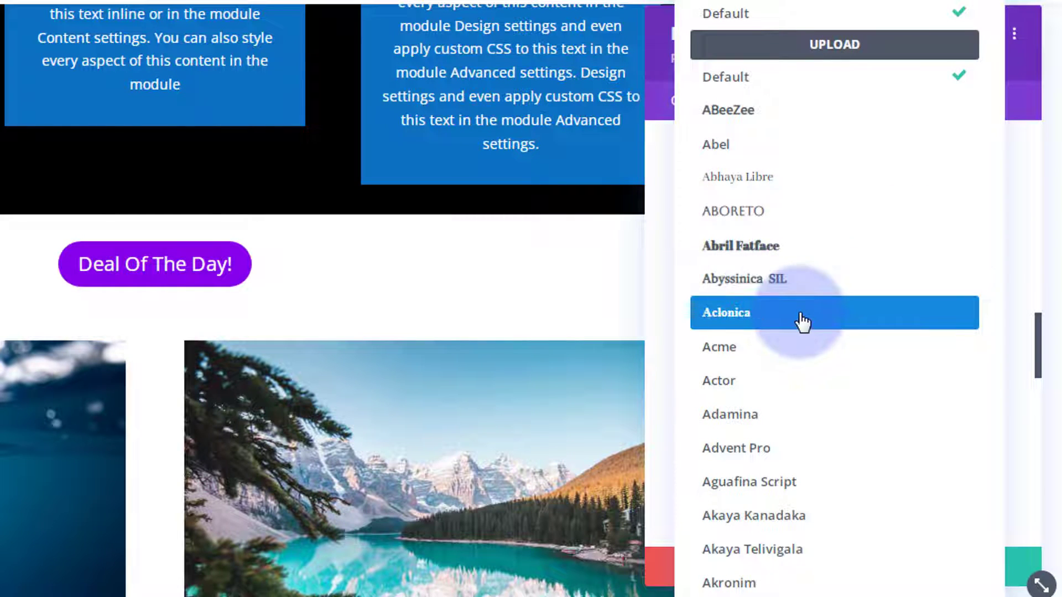
{"action": "left_click", "coordinate": [659, 264]}
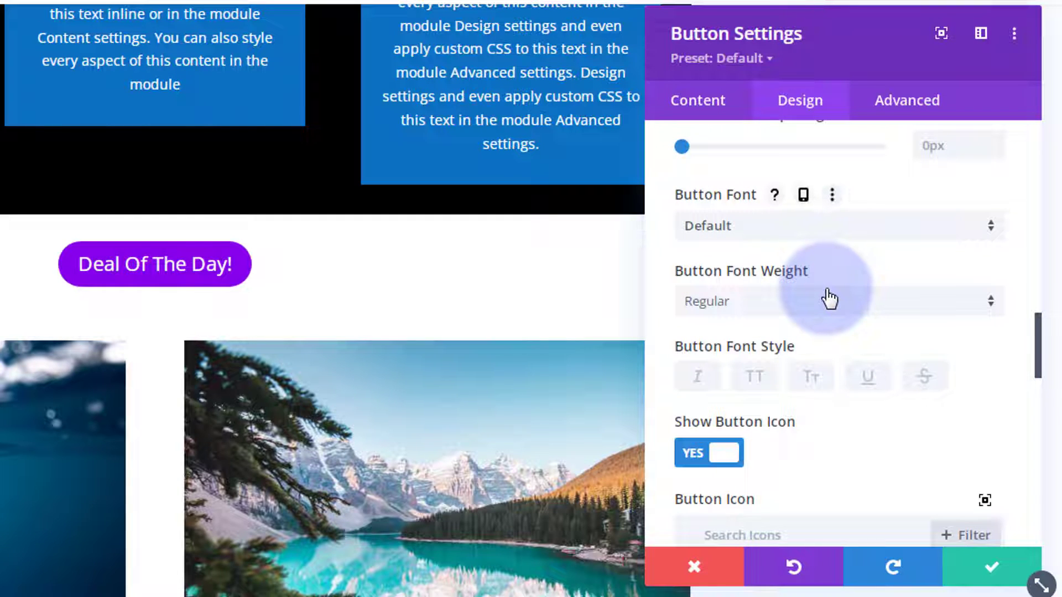
{"action": "scroll", "coordinate": [829, 298], "scroll_direction": "down", "scroll_amount": 3}
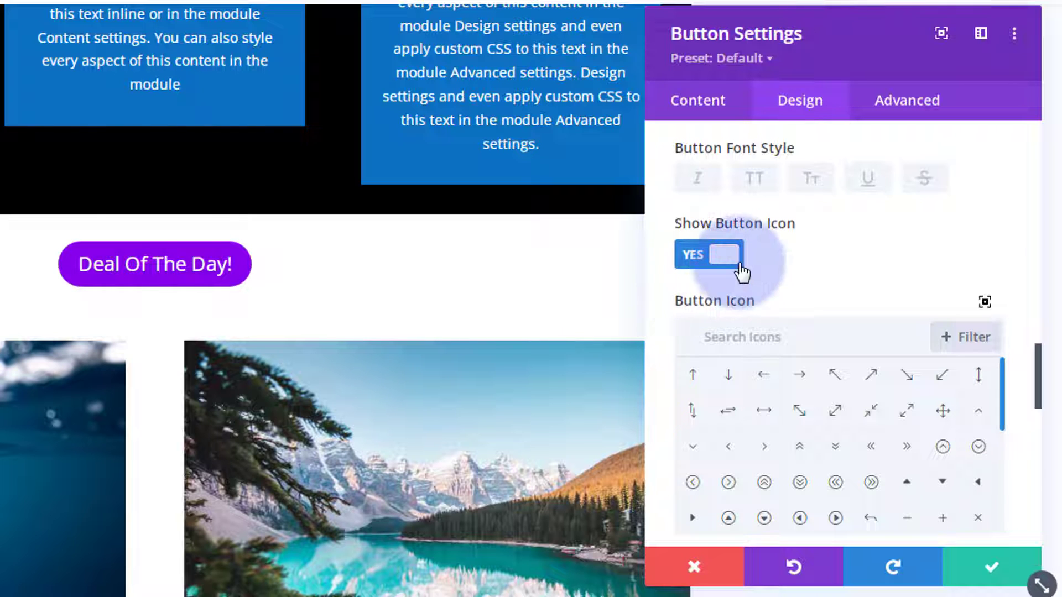
{"action": "scroll", "coordinate": [784, 349], "scroll_direction": "down", "scroll_amount": 2}
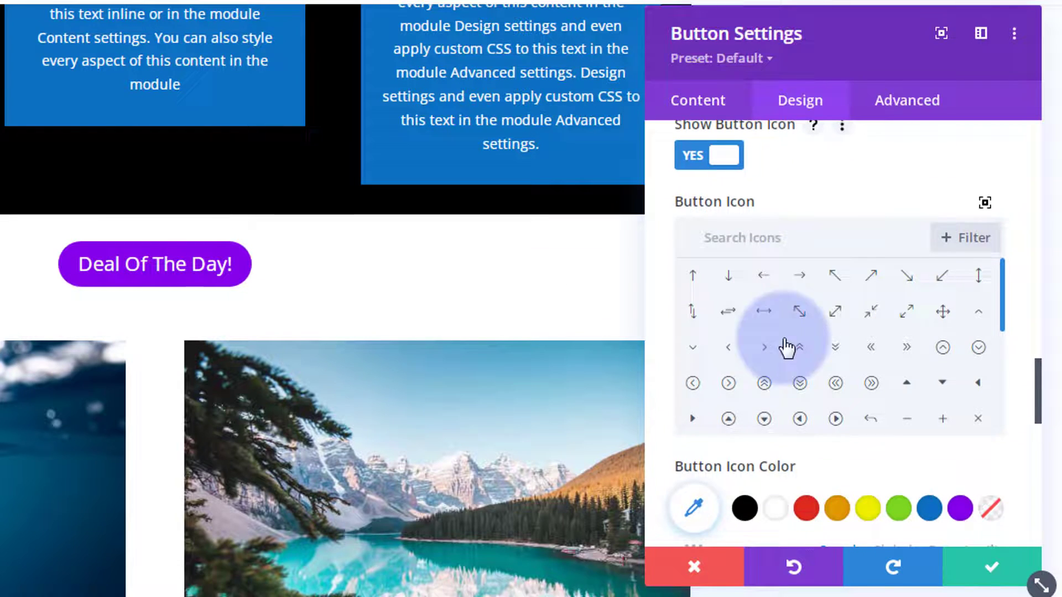
{"action": "left_click", "coordinate": [769, 349]}
- Filter button icons by 'eye' and browse the full icon picker without choosing one
{"action": "scroll", "coordinate": [777, 343], "scroll_direction": "down", "scroll_amount": 5}
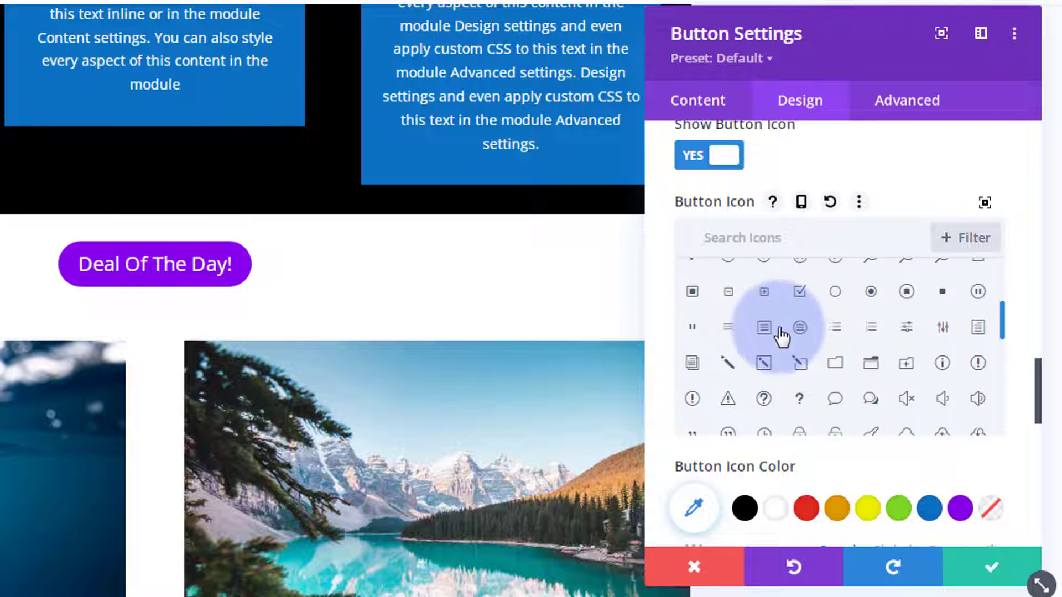
{"action": "scroll", "coordinate": [781, 335], "scroll_direction": "down", "scroll_amount": 2}
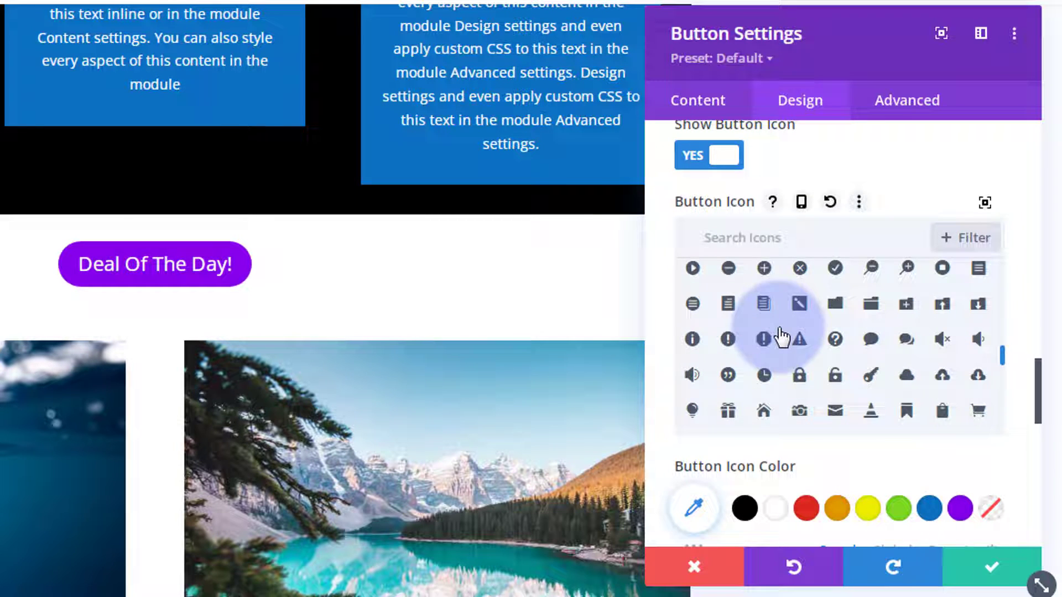
{"action": "scroll", "coordinate": [782, 336], "scroll_direction": "up", "scroll_amount": 3}
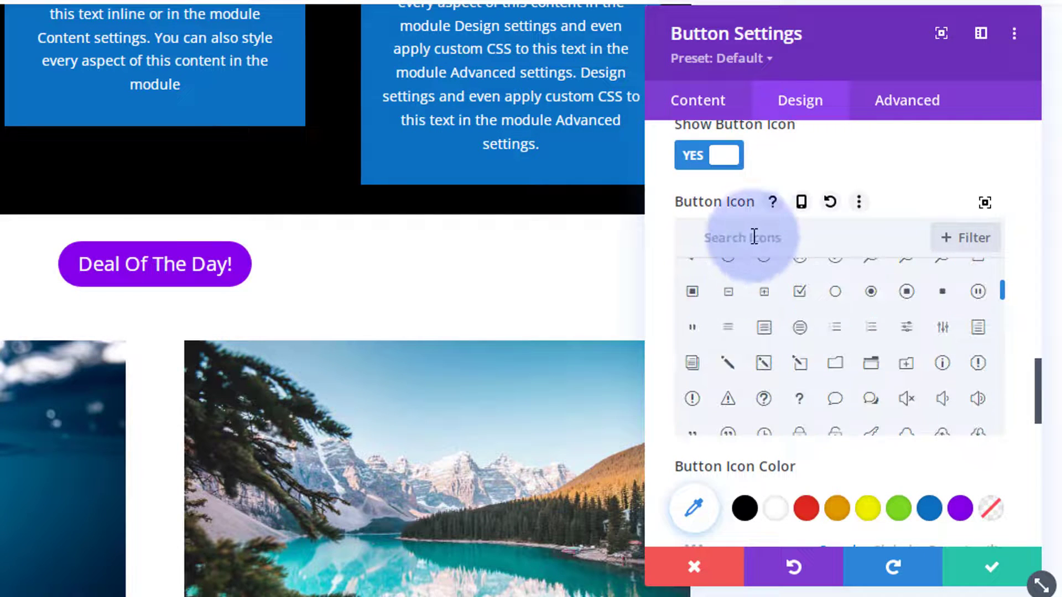
{"action": "type", "text": "eye"}
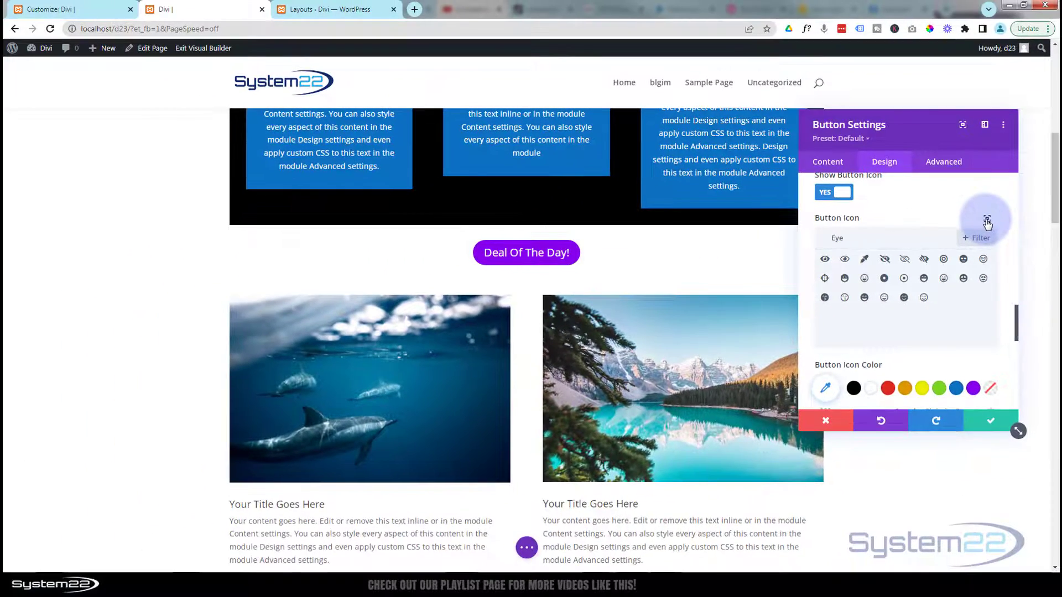
{"action": "left_click", "coordinate": [987, 220]}
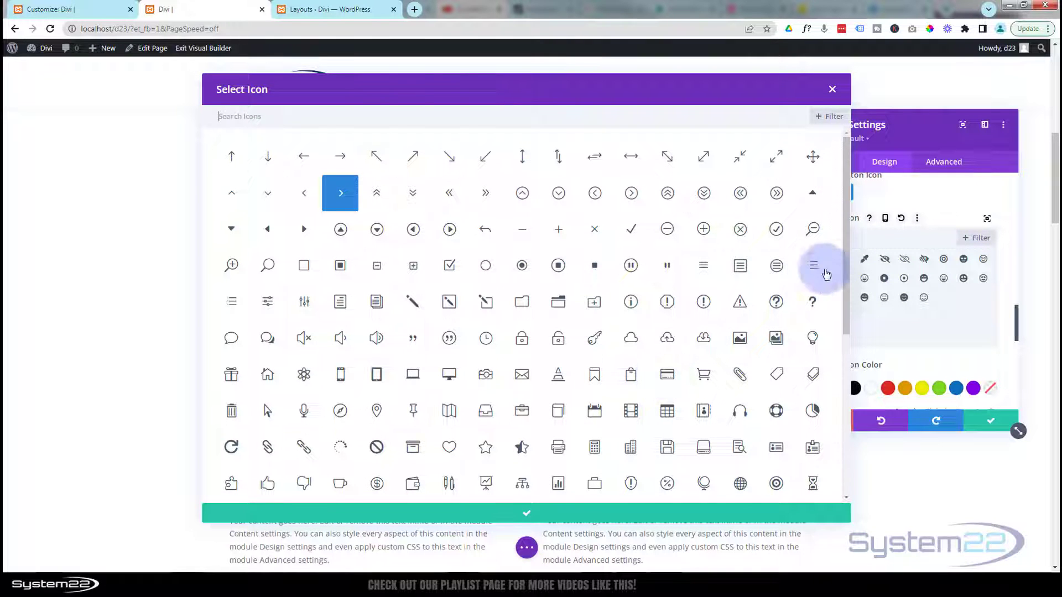
{"action": "left_click_drag", "start_coordinate": [847, 200], "coordinate": [846, 442]}
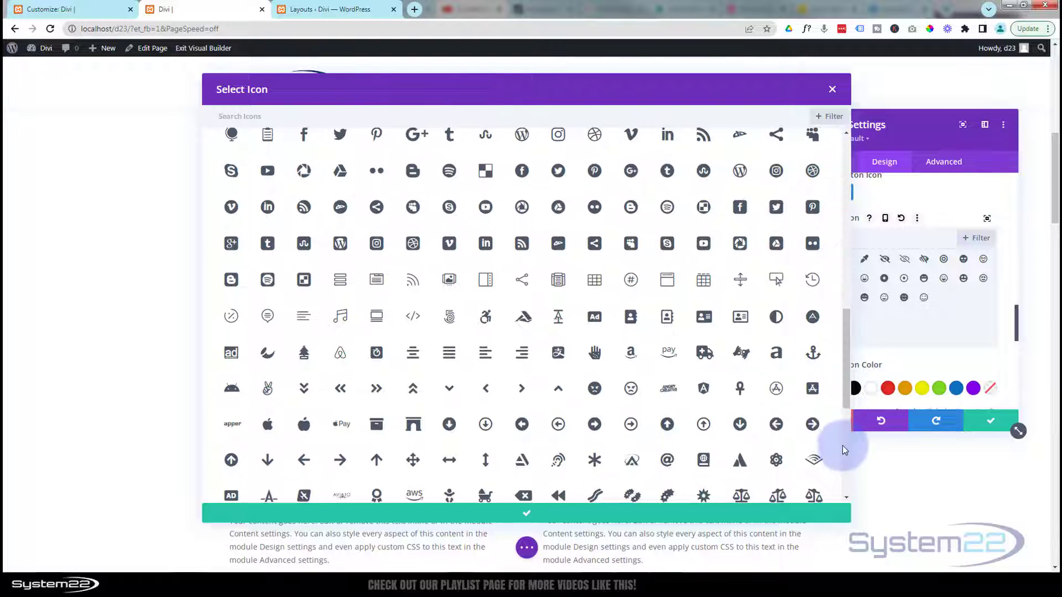
{"action": "left_click", "coordinate": [832, 90]}
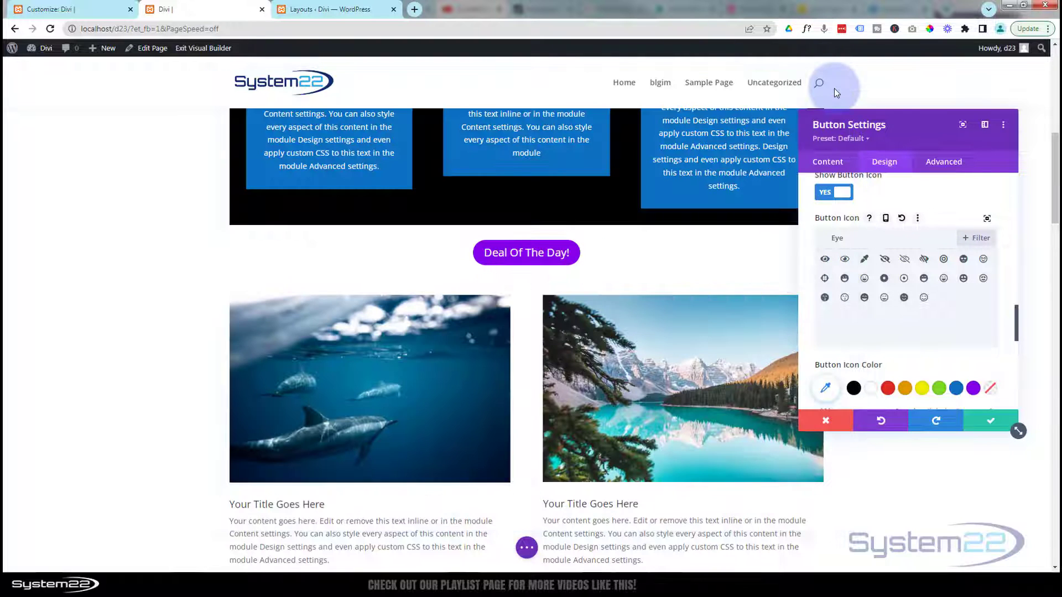
- Hide the button icon, apply the second text-shadow preset, and add a box-shadow preset
{"action": "left_click", "coordinate": [833, 198]}
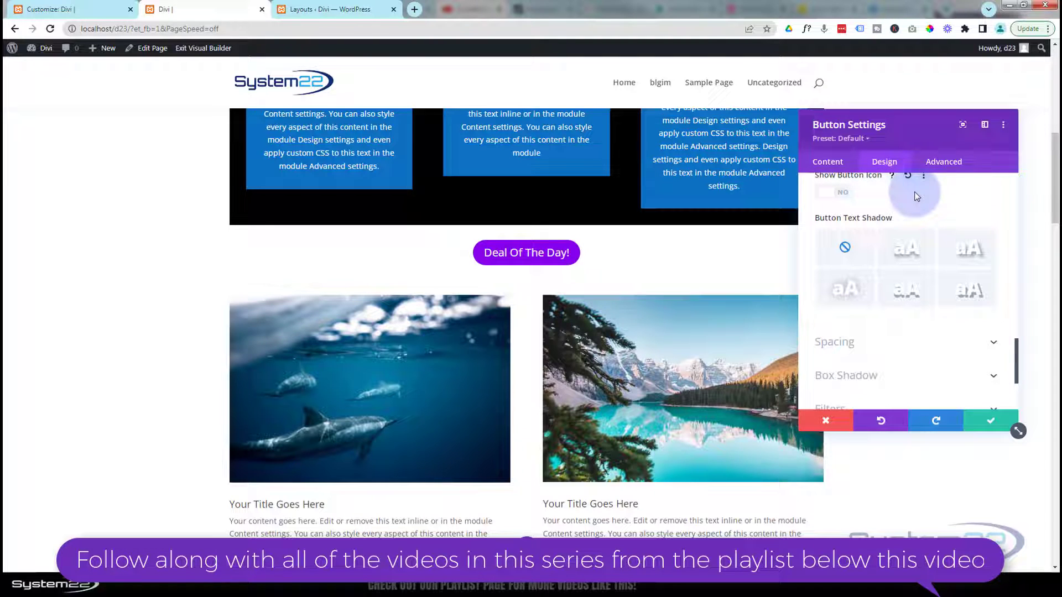
{"action": "left_click", "coordinate": [912, 256]}
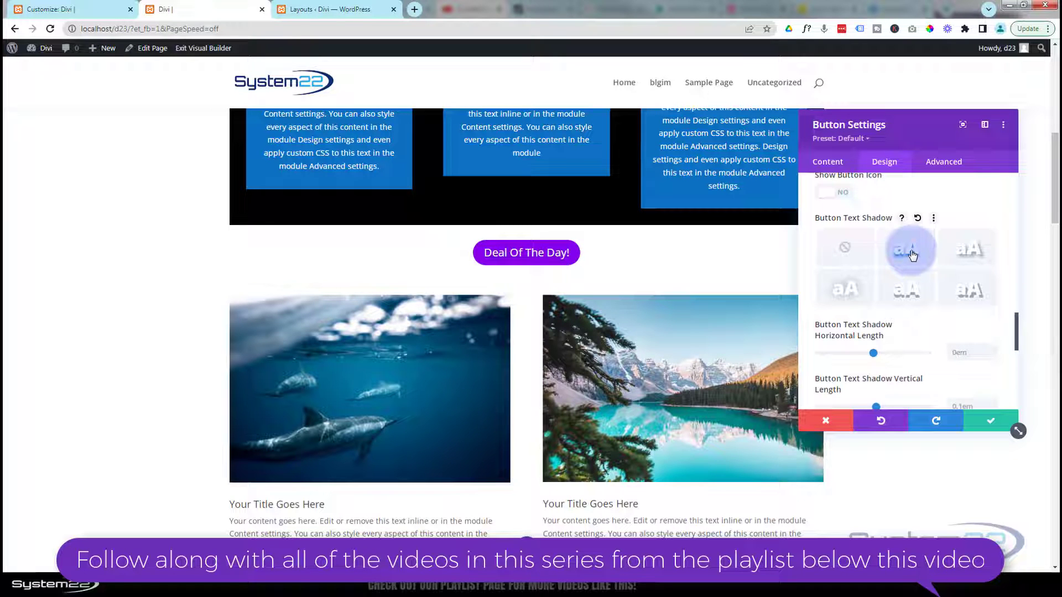
{"action": "scroll", "coordinate": [897, 239], "scroll_direction": "down", "scroll_amount": 1}
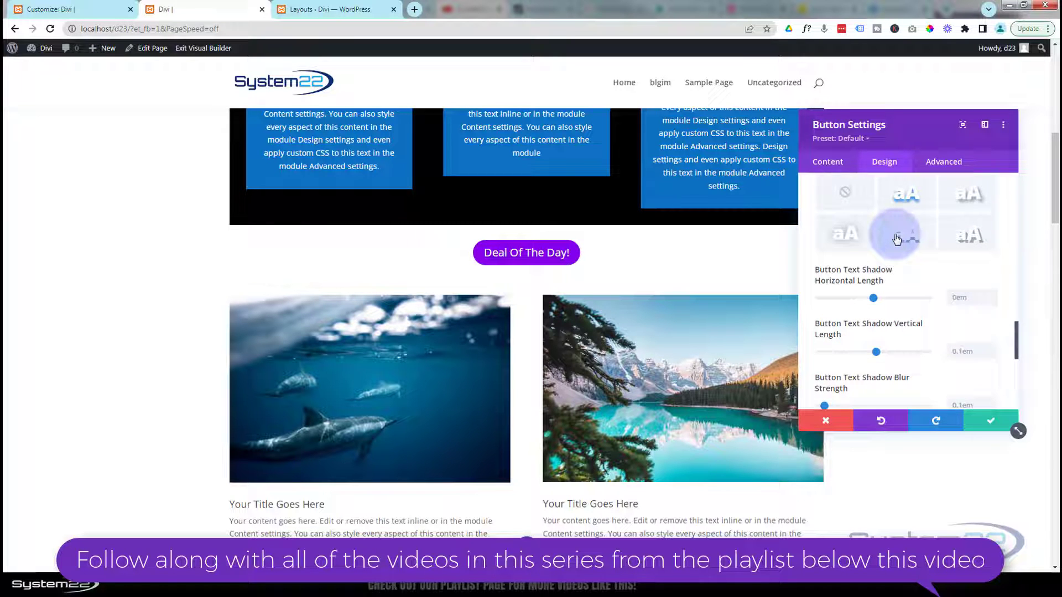
{"action": "scroll", "coordinate": [896, 239], "scroll_direction": "down", "scroll_amount": 5}
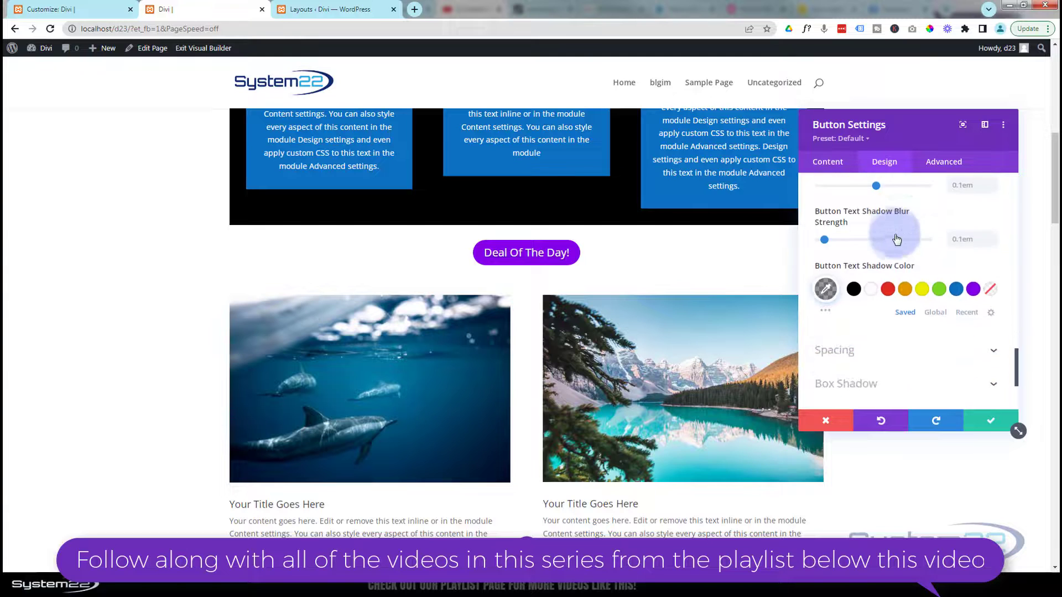
{"action": "left_click", "coordinate": [913, 245]}
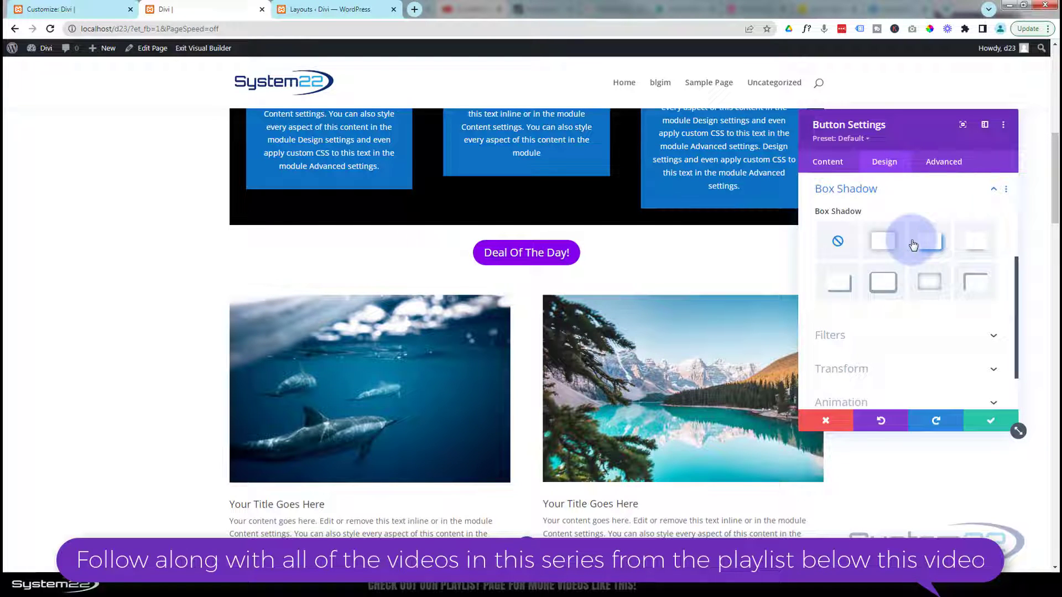
{"action": "left_click", "coordinate": [887, 274]}
{"action": "left_click", "coordinate": [973, 244]}
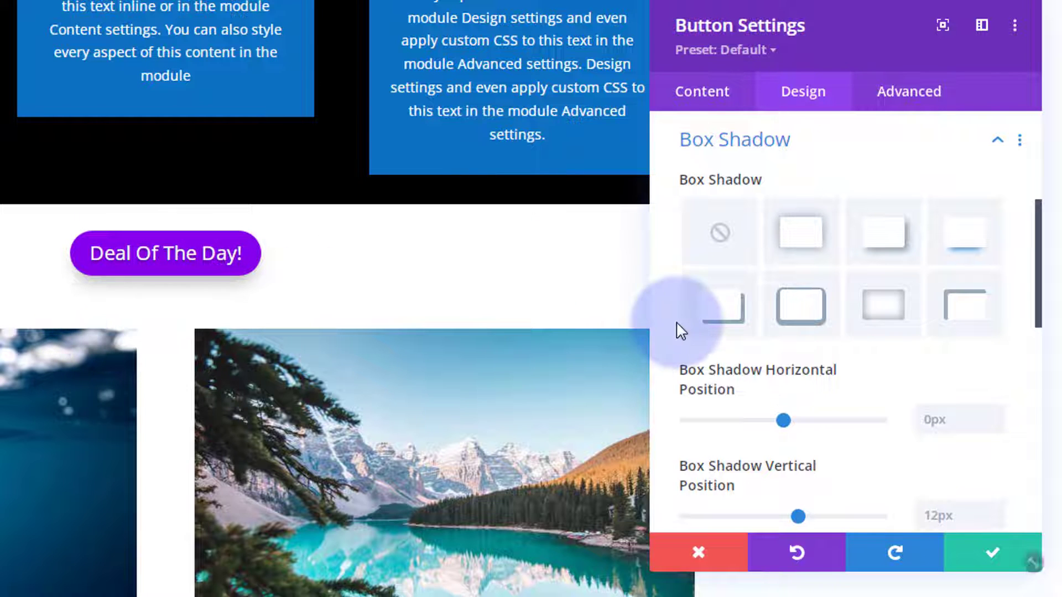
- Set the button's Spacing Margin Top to 30px, correcting the first-entered 20px
{"action": "scroll", "coordinate": [855, 371], "scroll_direction": "up", "scroll_amount": 3}
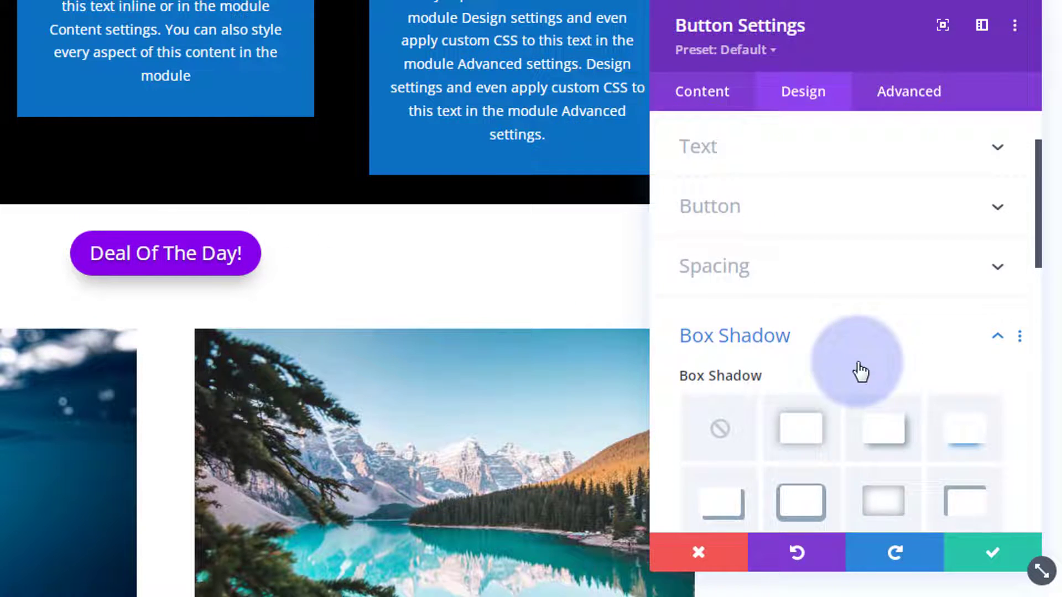
{"action": "scroll", "coordinate": [852, 309], "scroll_direction": "up", "scroll_amount": 2}
{"action": "left_click", "coordinate": [830, 366]}
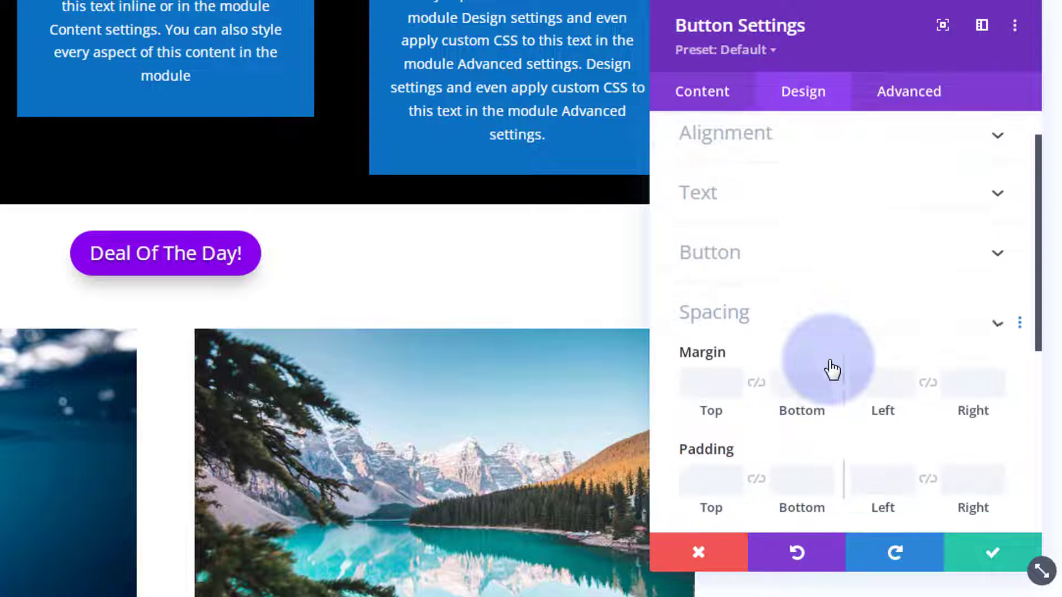
{"action": "left_click", "coordinate": [697, 209]}
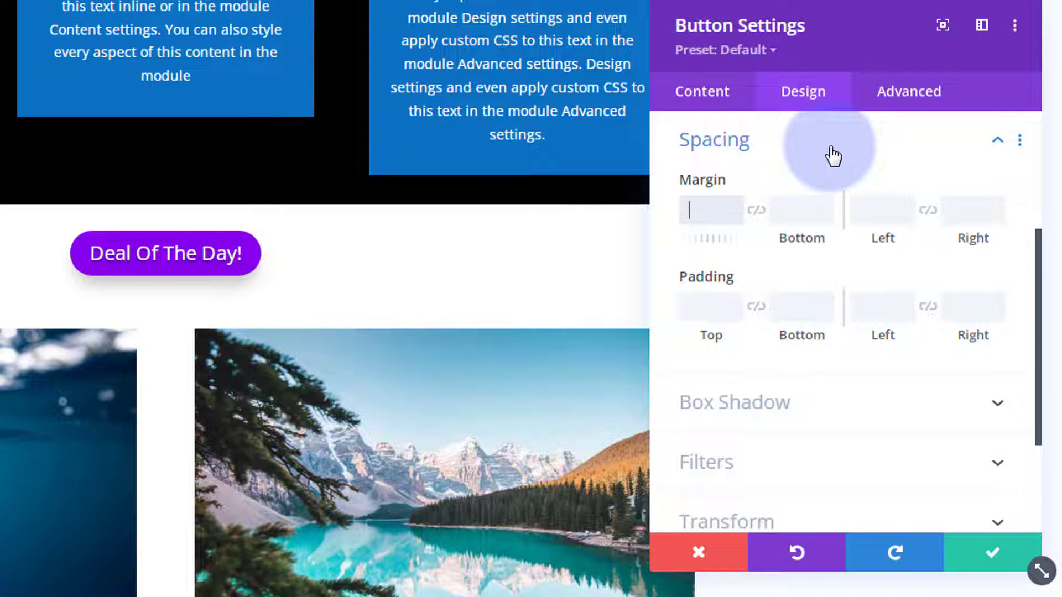
{"action": "type", "text": "20px"}
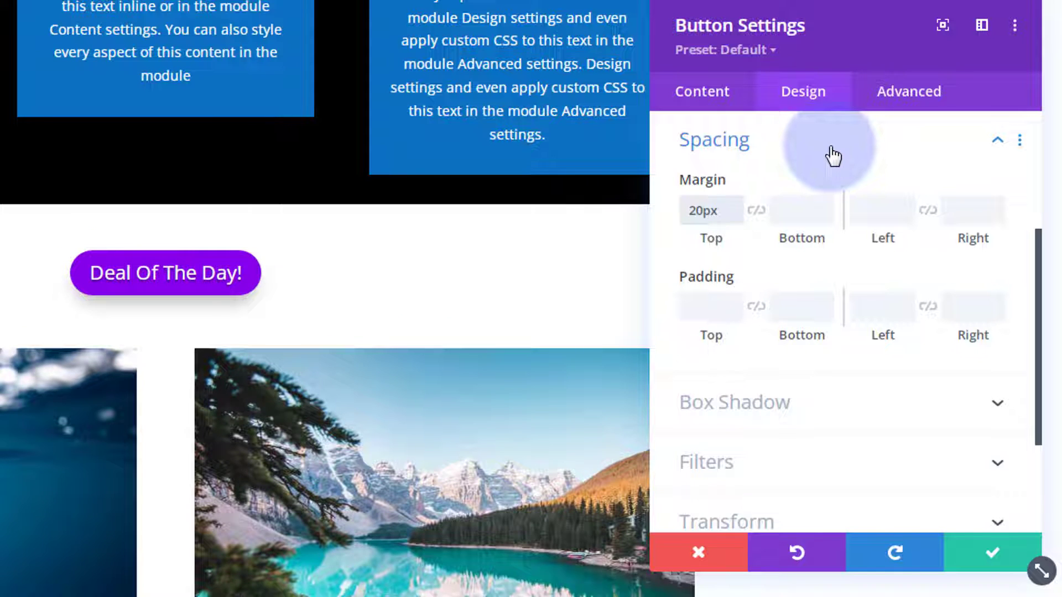
{"action": "left_click_drag", "start_coordinate": [689, 212], "coordinate": [696, 212]}
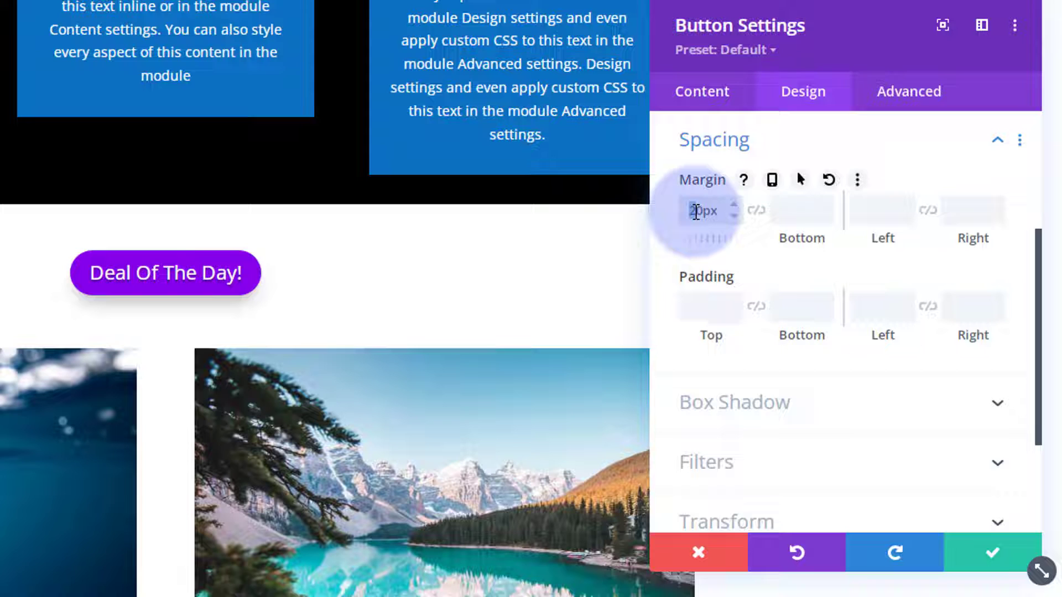
{"action": "type", "text": "3"}
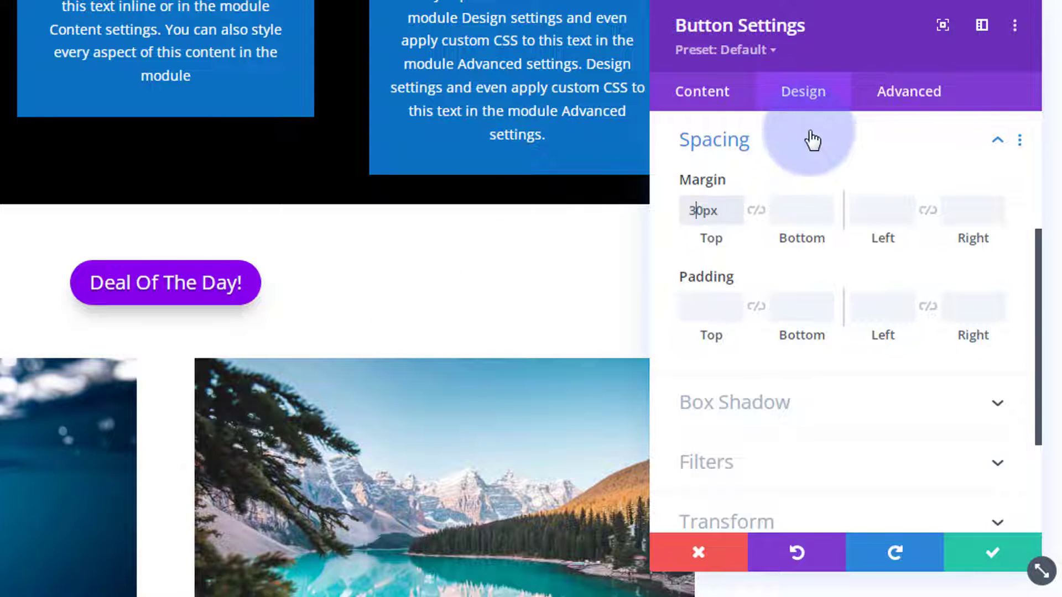
- Under Advanced > Scroll Effects, select the Fading In and Out scroll transform effect
{"action": "left_click", "coordinate": [902, 98]}
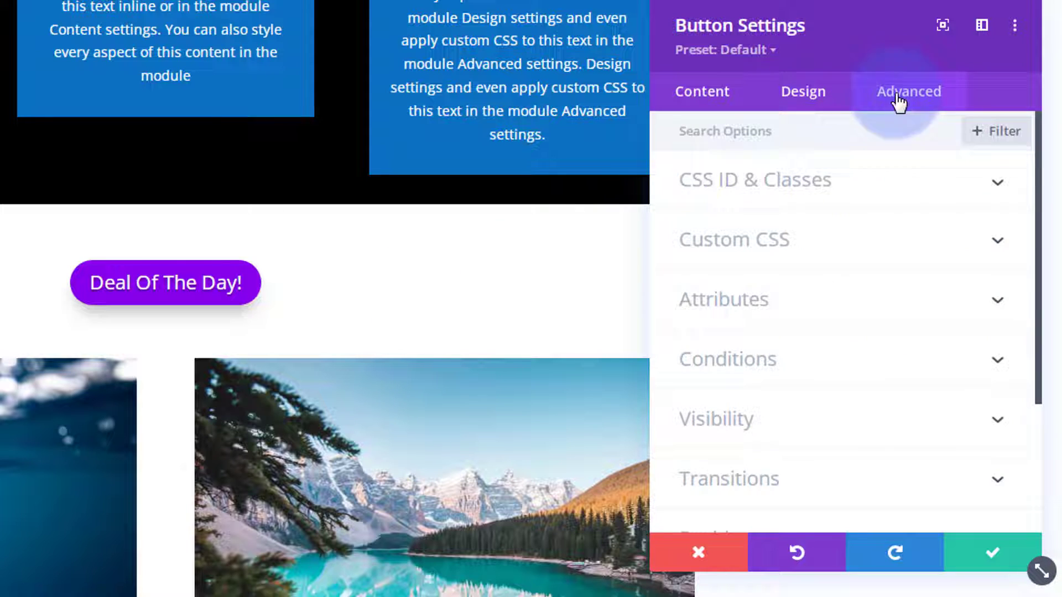
{"action": "scroll", "coordinate": [872, 201], "scroll_direction": "down", "scroll_amount": 3}
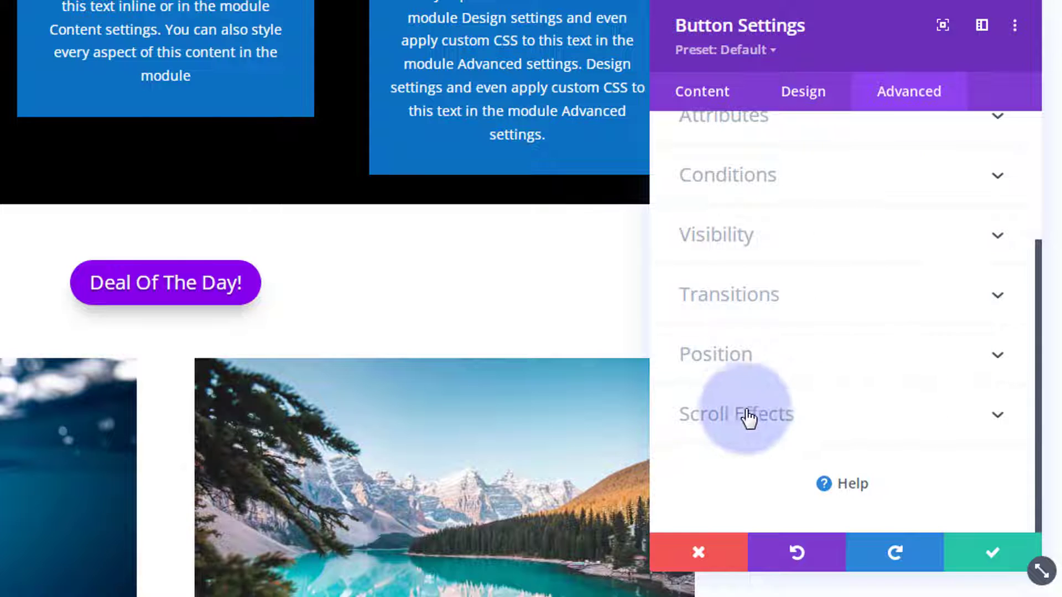
{"action": "left_click", "coordinate": [842, 417]}
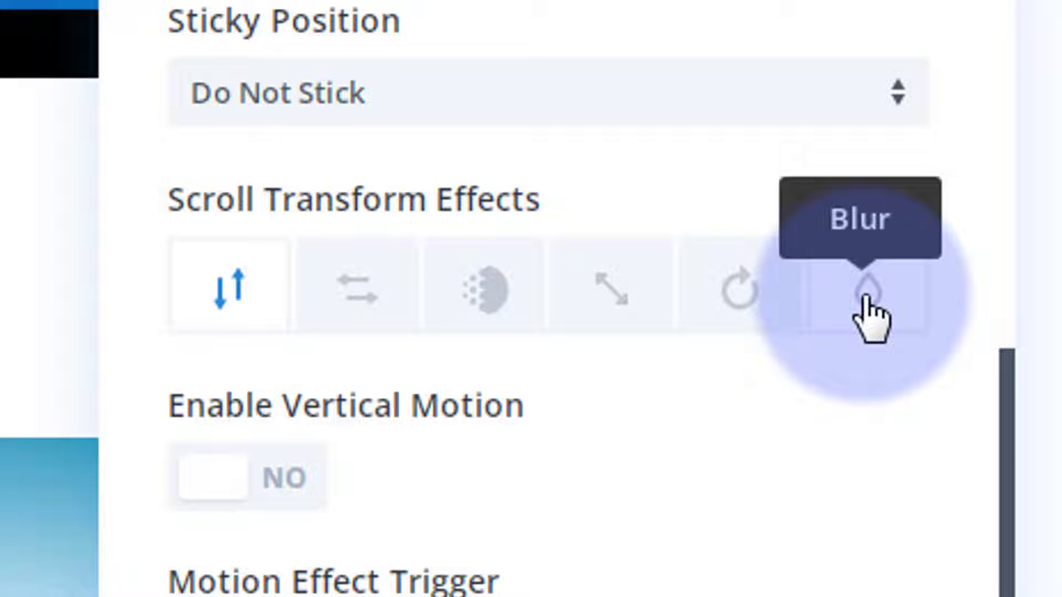
{"action": "left_click", "coordinate": [492, 279]}
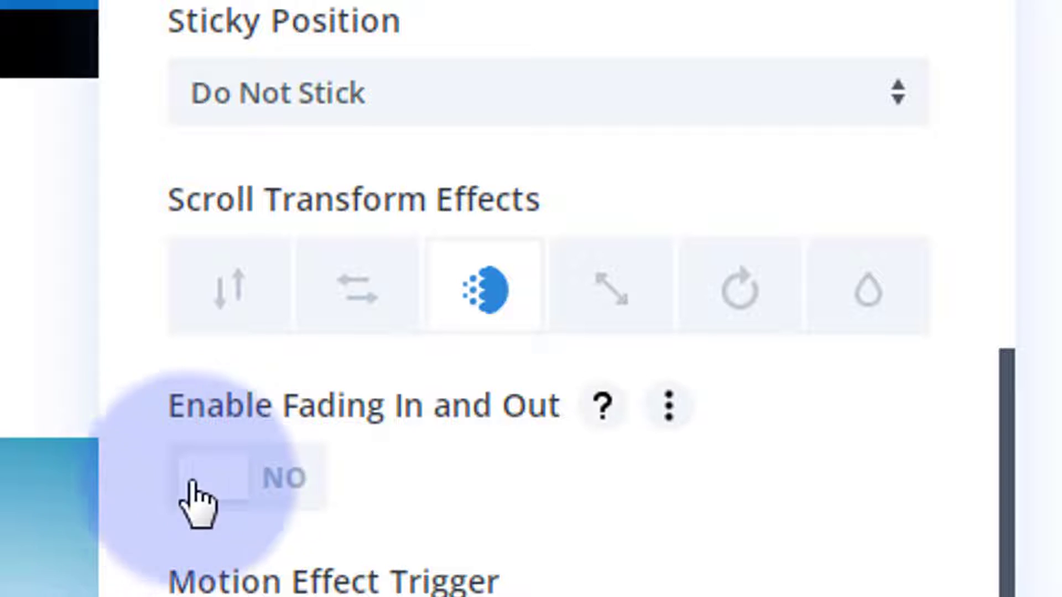
- Switch Enable Fading In and Out to YES for the Deal Of The Day! button
{"action": "left_click", "coordinate": [260, 487]}
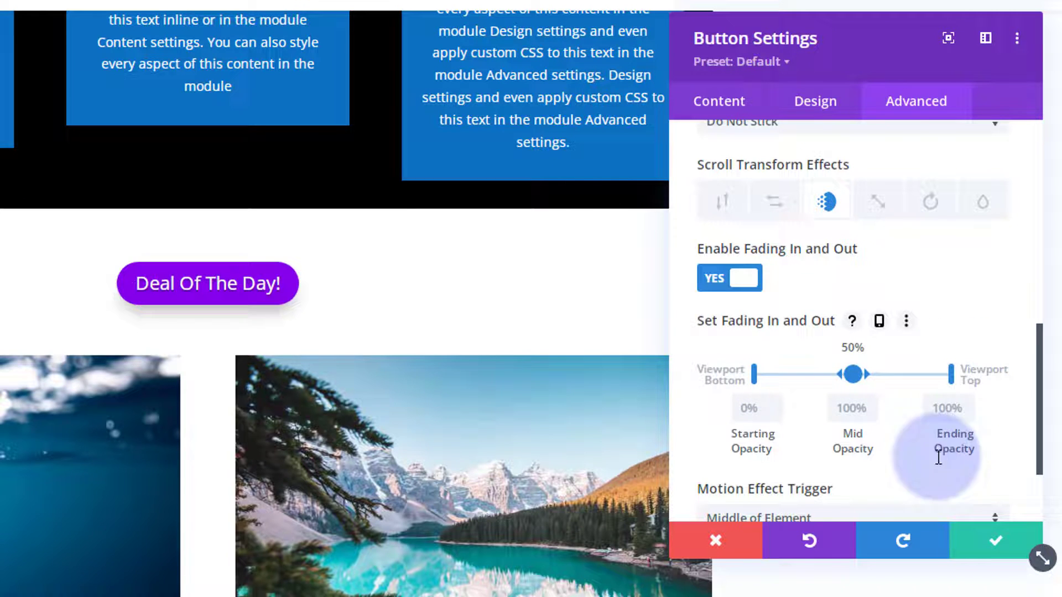
{"action": "scroll", "coordinate": [899, 466], "scroll_direction": "down", "scroll_amount": 3}
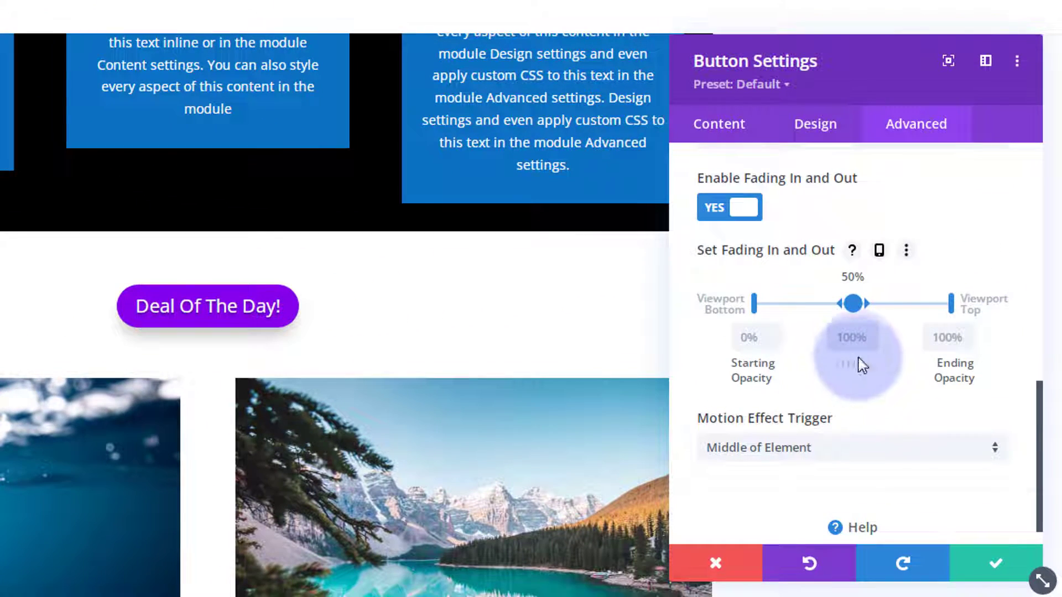
- Place the fade markers at 40%, 50%, 80% and 90% of the viewport, ending opacity 0%
{"action": "left_click", "coordinate": [854, 342]}
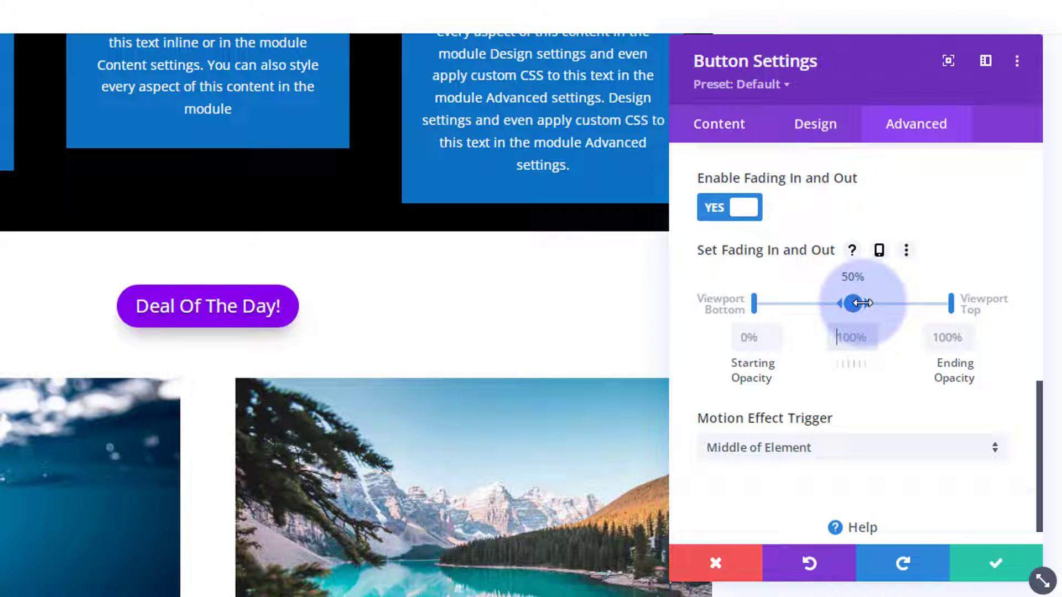
{"action": "left_click_drag", "start_coordinate": [868, 304], "coordinate": [928, 302]}
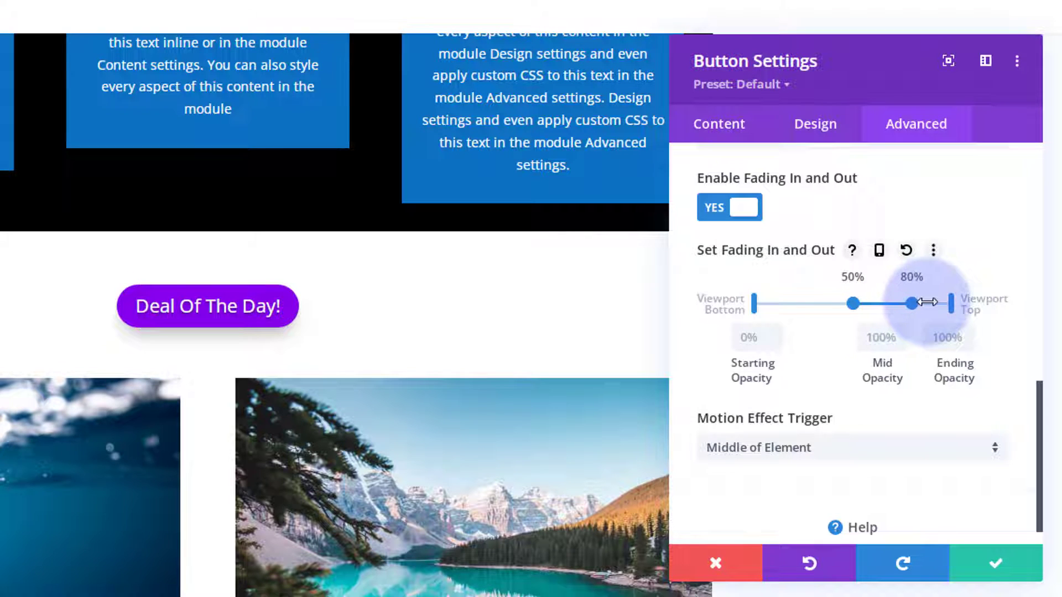
{"action": "left_click", "coordinate": [867, 349]}
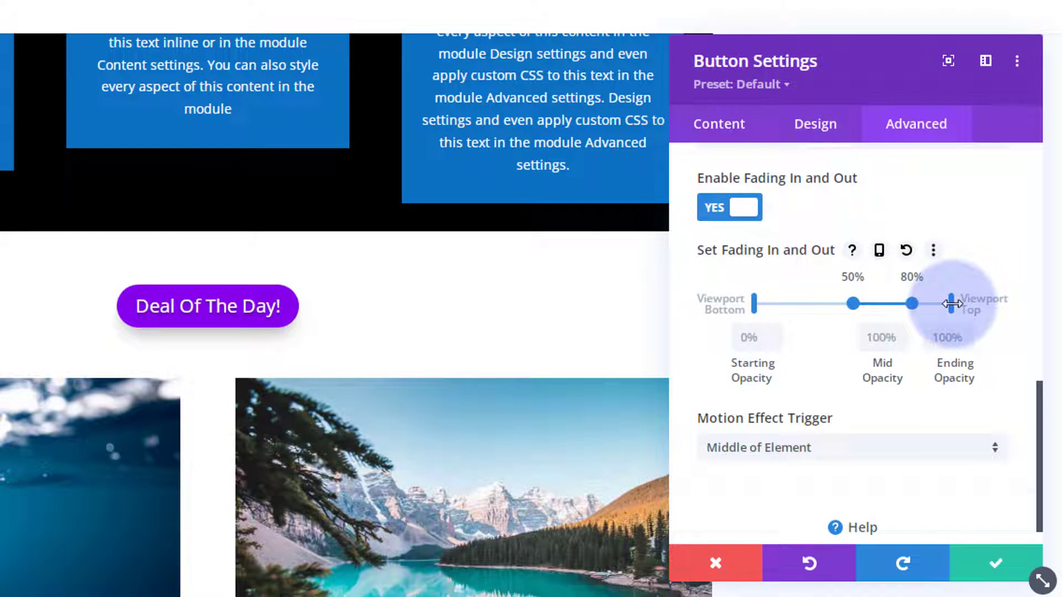
{"action": "left_click_drag", "start_coordinate": [951, 304], "coordinate": [932, 306]}
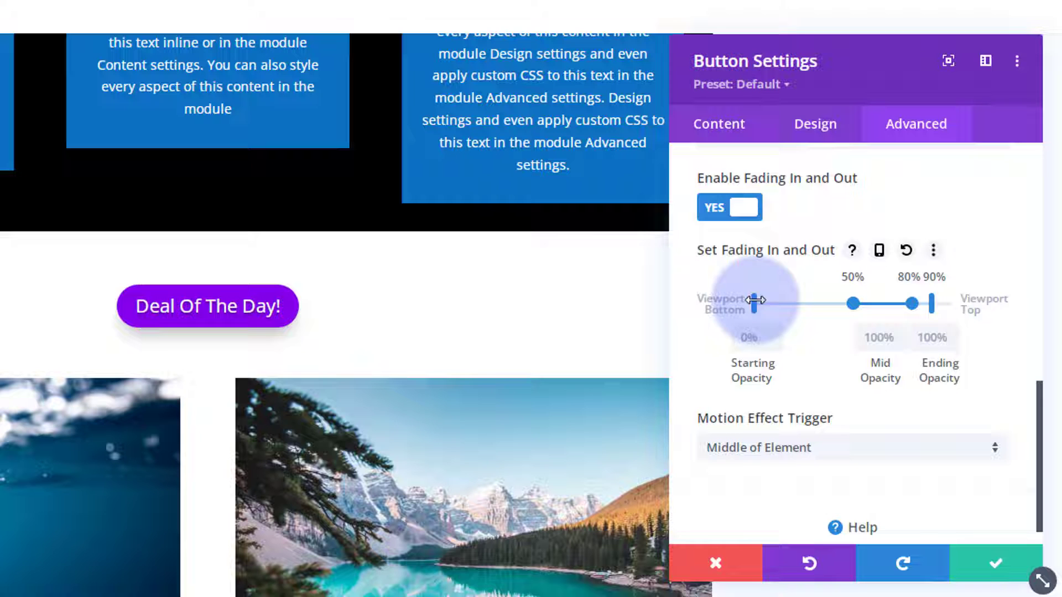
{"action": "left_click_drag", "start_coordinate": [755, 300], "coordinate": [832, 297]}
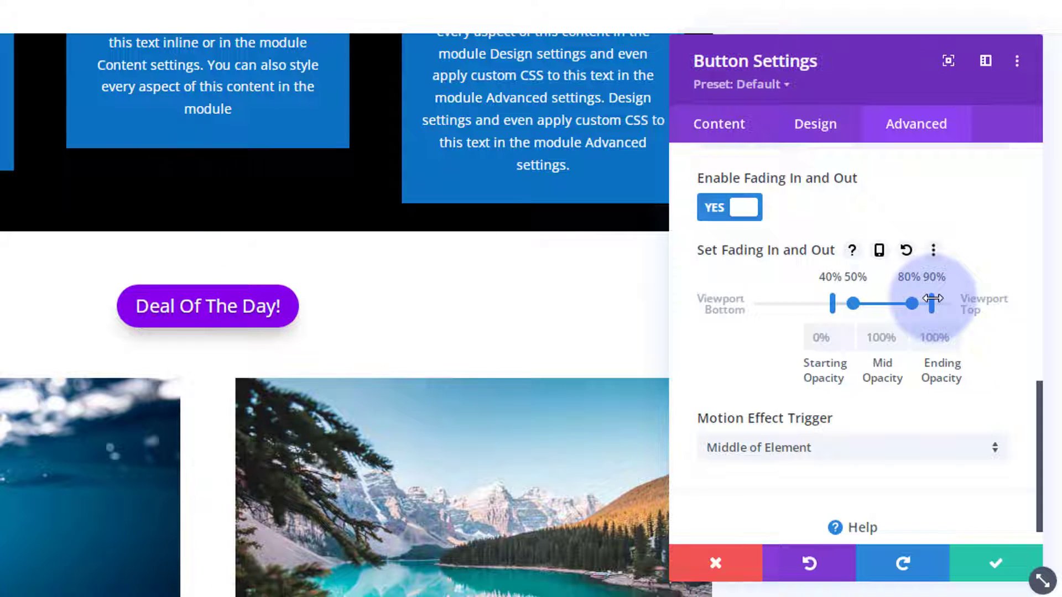
{"action": "left_click", "coordinate": [948, 344]}
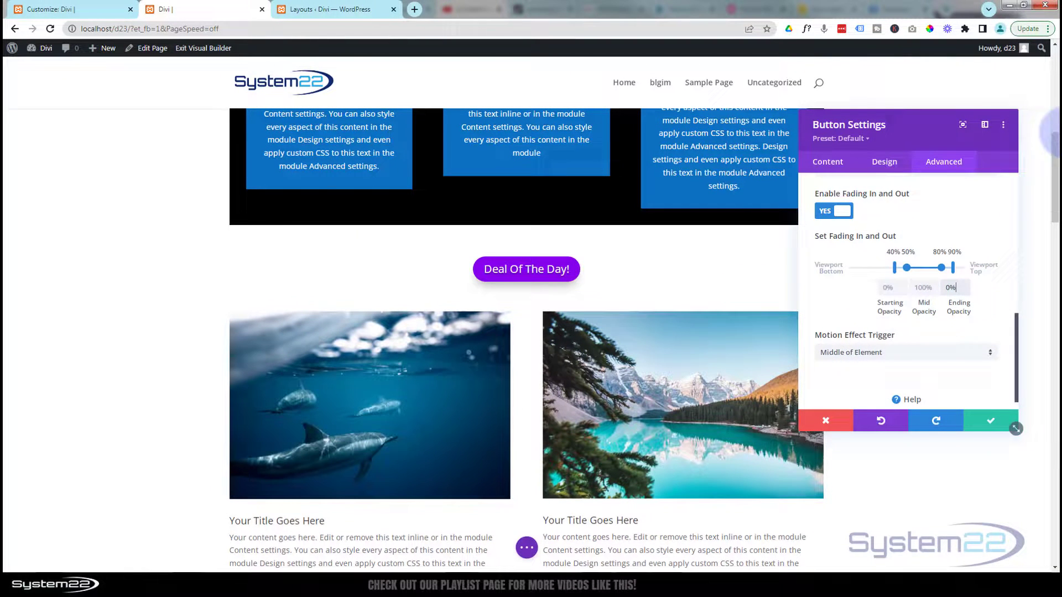
- Scroll the page up and down to watch the button fade in and out
{"action": "left_click_drag", "start_coordinate": [1054, 204], "coordinate": [1051, 159]}
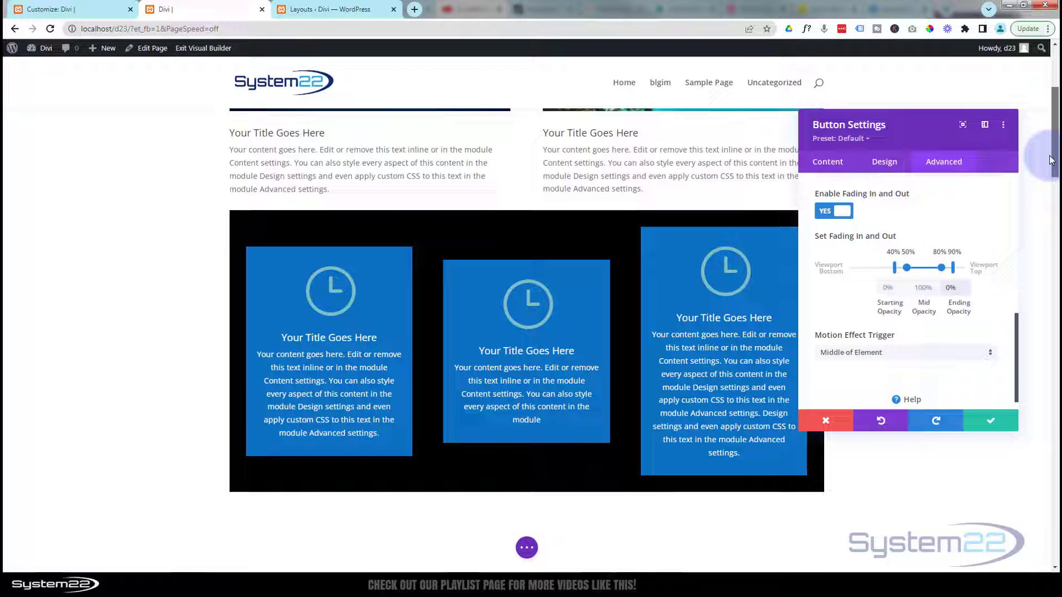
{"action": "left_click_drag", "start_coordinate": [1051, 159], "coordinate": [1055, 191]}
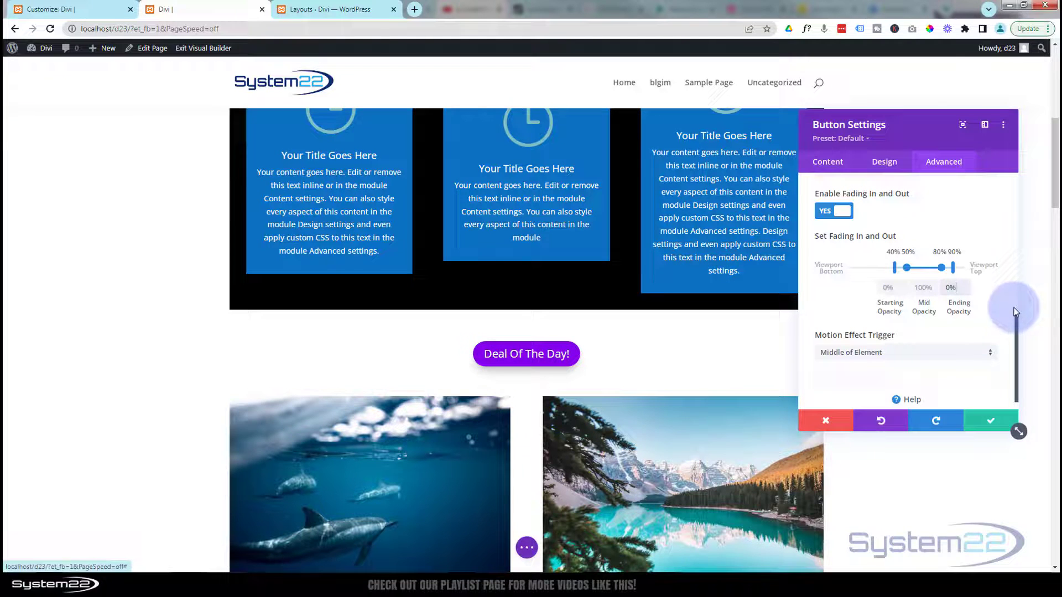
{"action": "mouse_move", "coordinate": [1055, 194]}
{"action": "left_mouse_down"}
{"action": "mouse_move", "coordinate": [1058, 231]}
{"action": "mouse_move", "coordinate": [1053, 190]}
{"action": "left_mouse_up"}
- Apply the fade settings, then save the button's row to the library as 'fadebutton'
{"action": "left_click", "coordinate": [994, 418]}
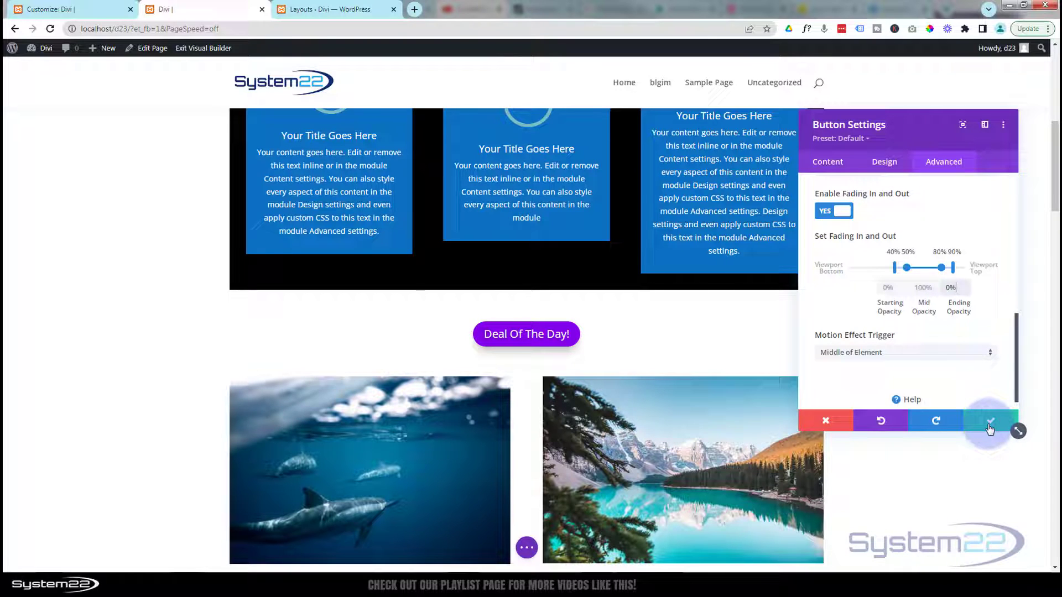
{"action": "left_click", "coordinate": [988, 428]}
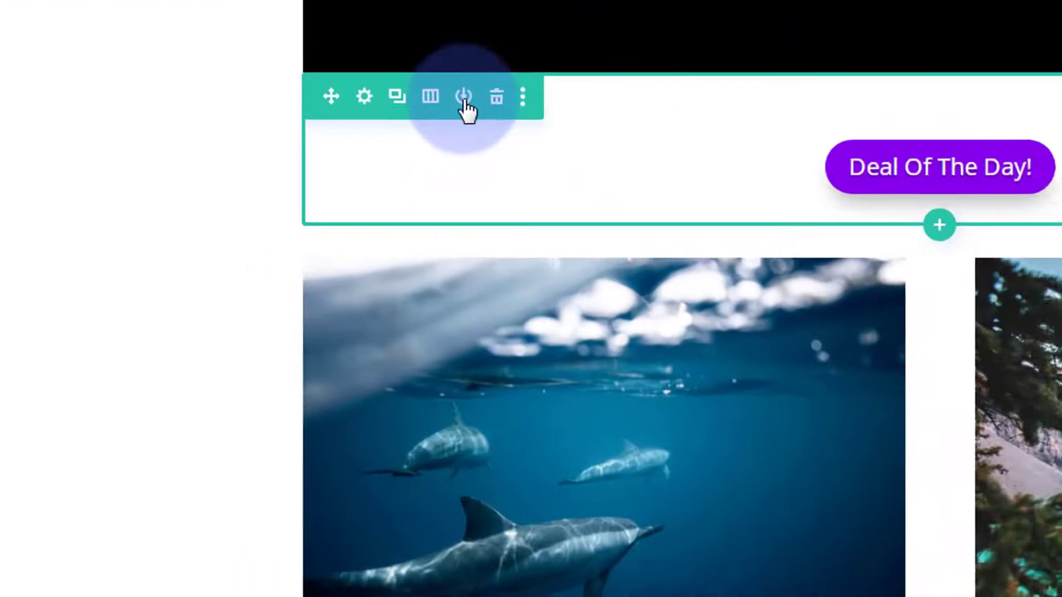
{"action": "left_click", "coordinate": [464, 98]}
{"action": "left_click", "coordinate": [323, 268]}
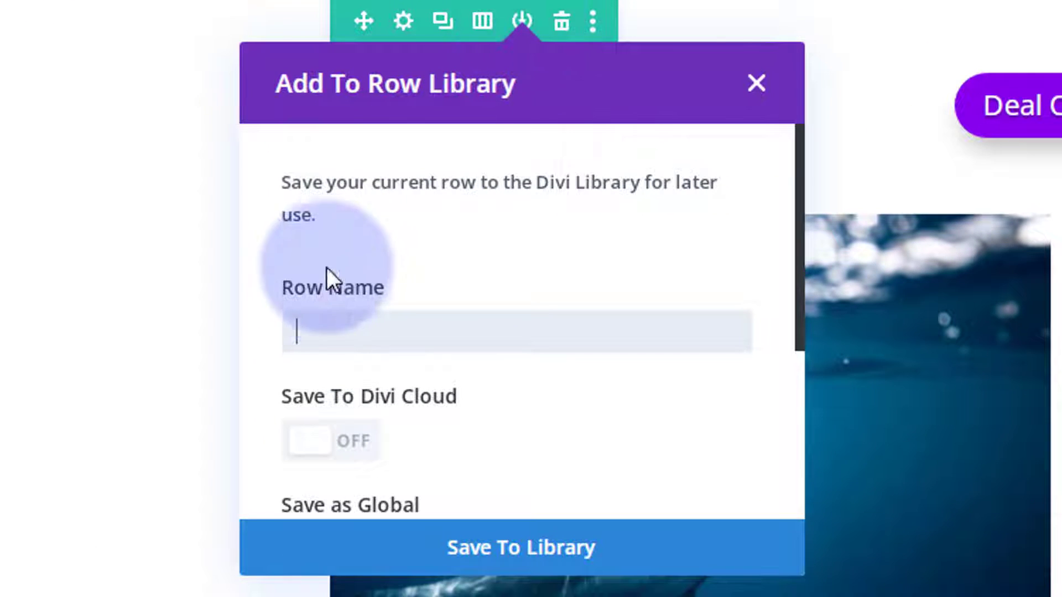
{"action": "type", "text": "fadeb"}
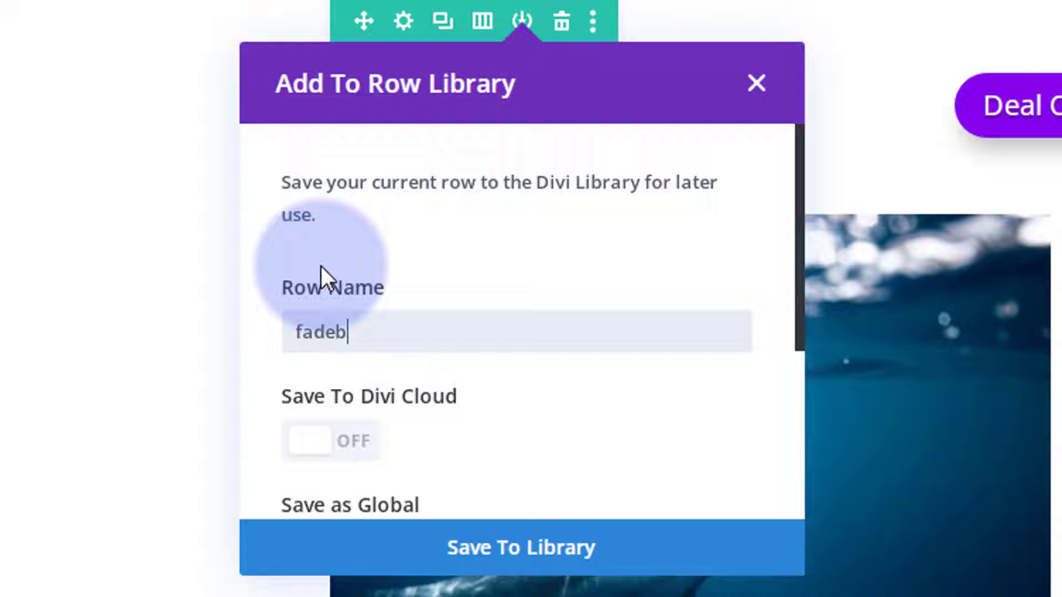
{"action": "type", "text": "utton"}
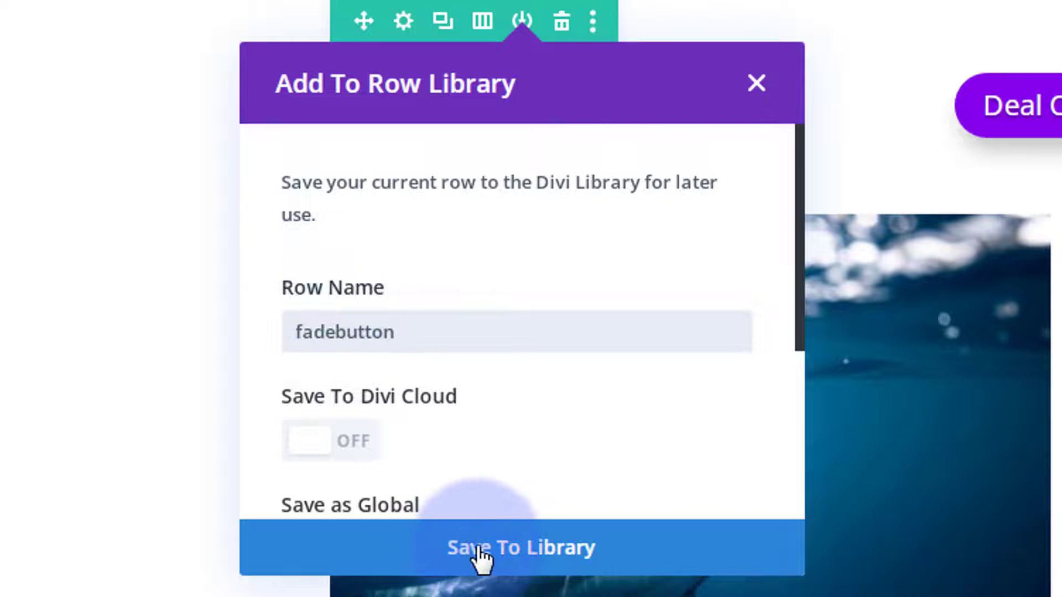
{"action": "left_click", "coordinate": [493, 553]}
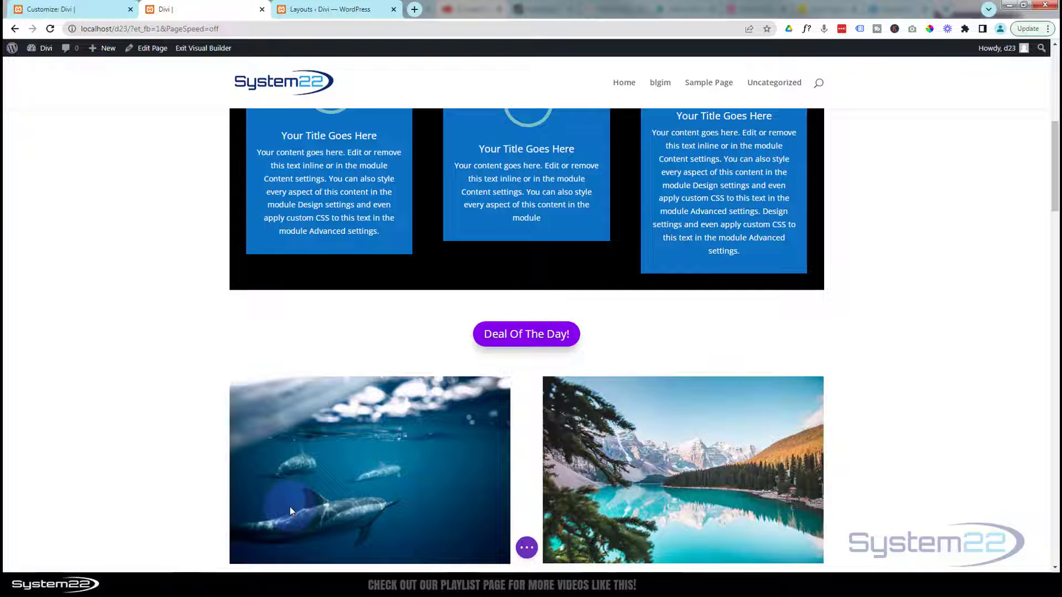
- Save the page, exit the Visual Builder, and scroll the live page to see the fade
{"action": "mouse_move", "coordinate": [290, 506]}
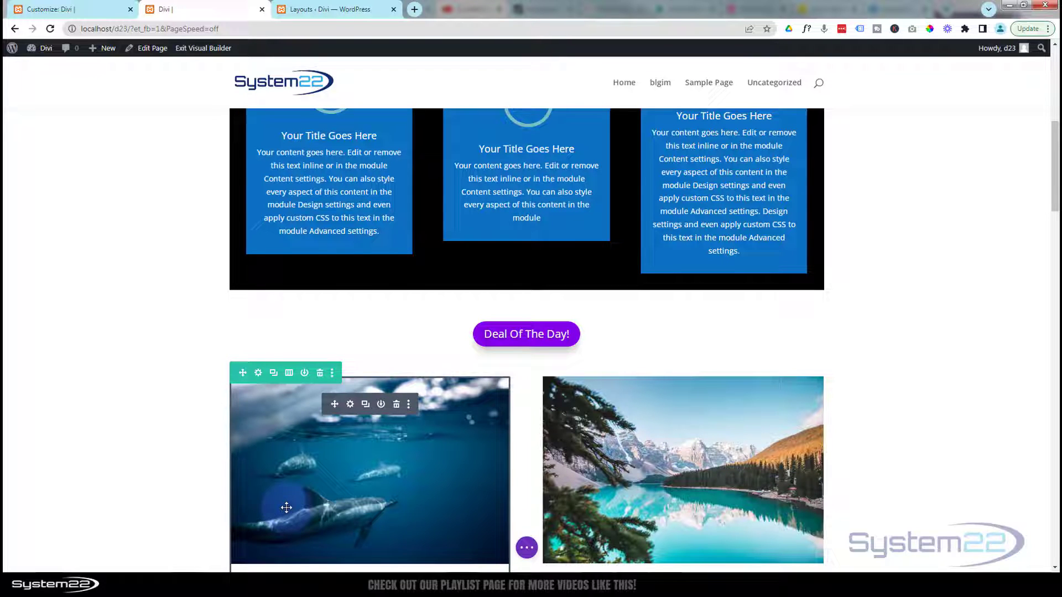
{"action": "left_click", "coordinate": [540, 553]}
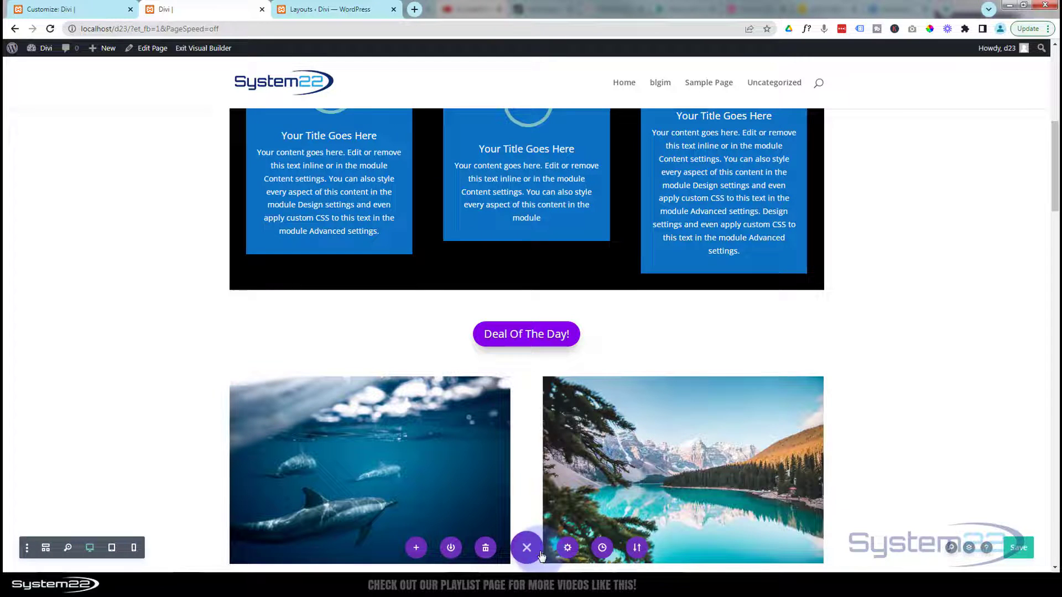
{"action": "left_click", "coordinate": [1017, 550]}
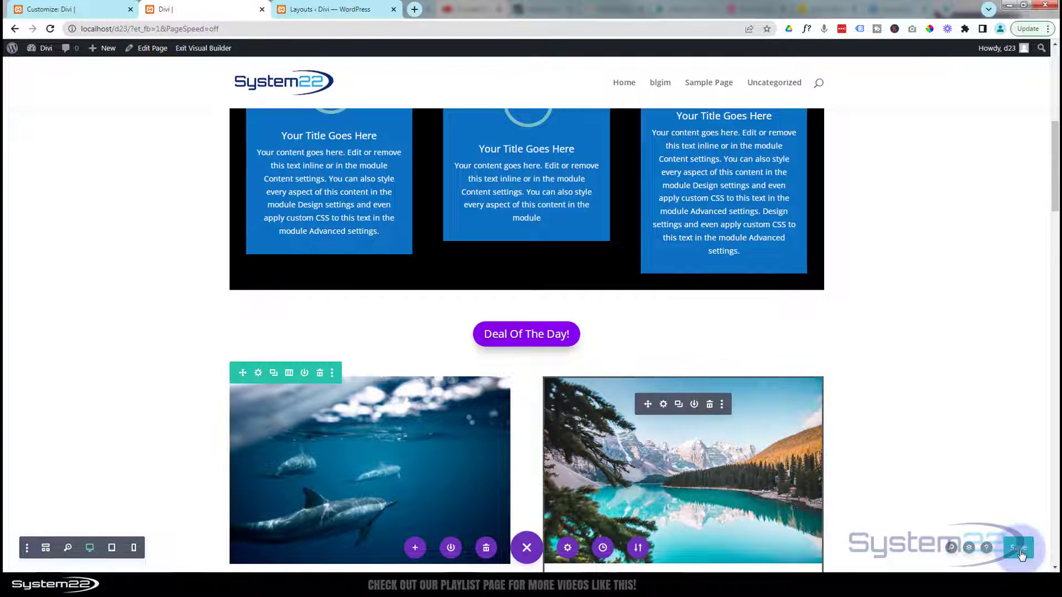
{"action": "left_click", "coordinate": [200, 50]}
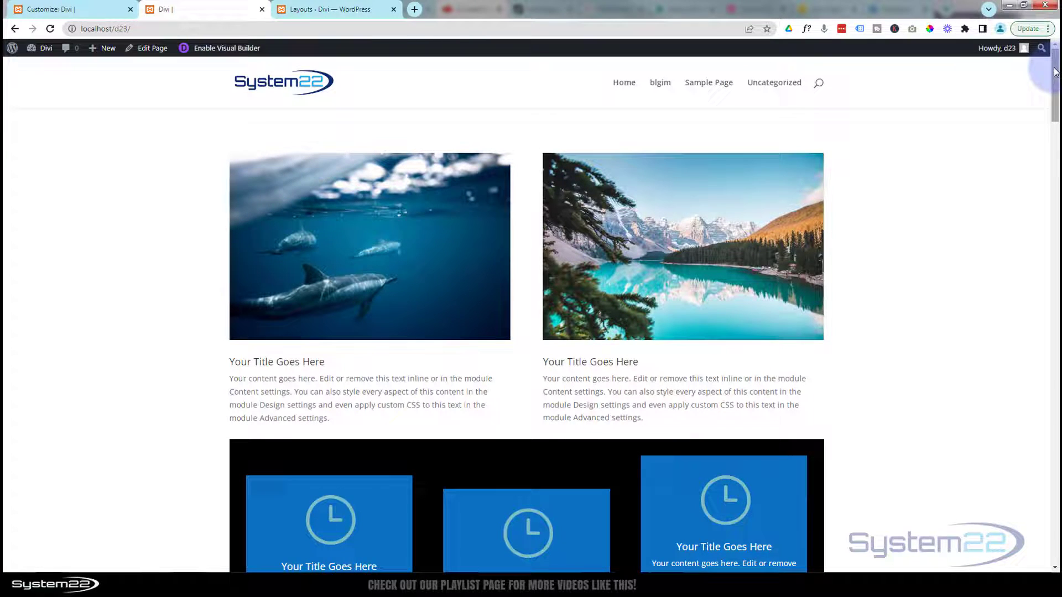
{"action": "left_click_drag", "start_coordinate": [1054, 72], "coordinate": [1054, 106]}
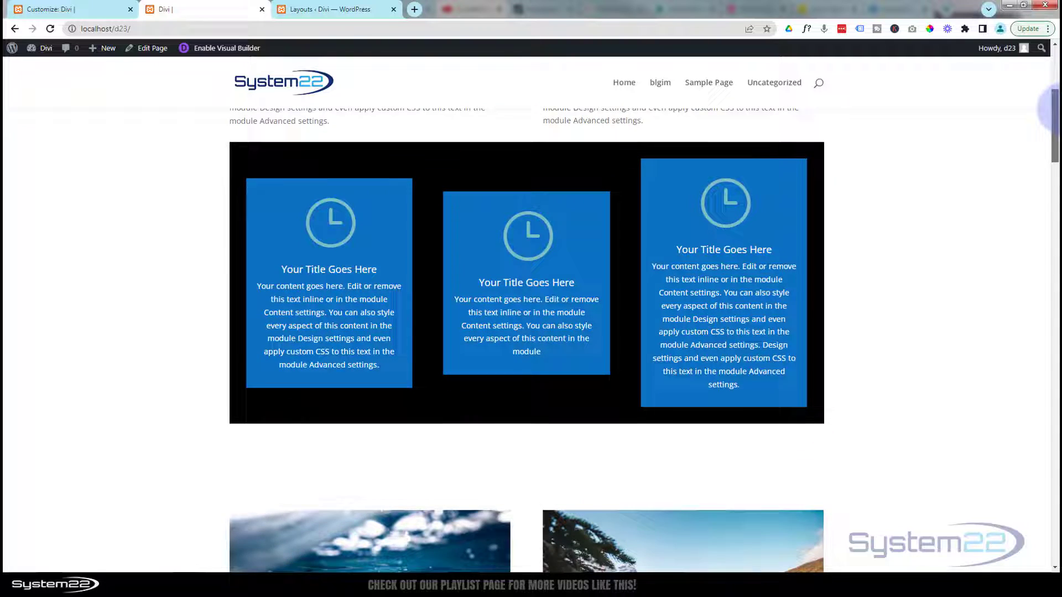
{"action": "mouse_move", "coordinate": [1053, 109]}
{"action": "left_mouse_down"}
{"action": "mouse_move", "coordinate": [1057, 159]}
{"action": "mouse_move", "coordinate": [1054, 123]}
{"action": "left_mouse_up"}
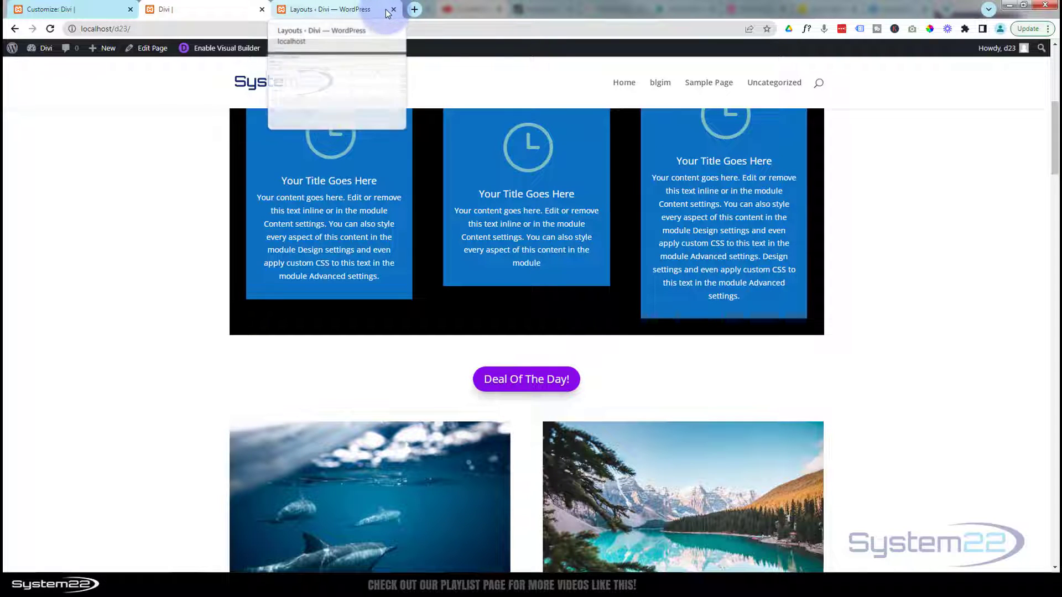
- Reload the Divi Library layouts list to show fadebutton, then bring up Import & Export
{"action": "left_click", "coordinate": [308, 8]}
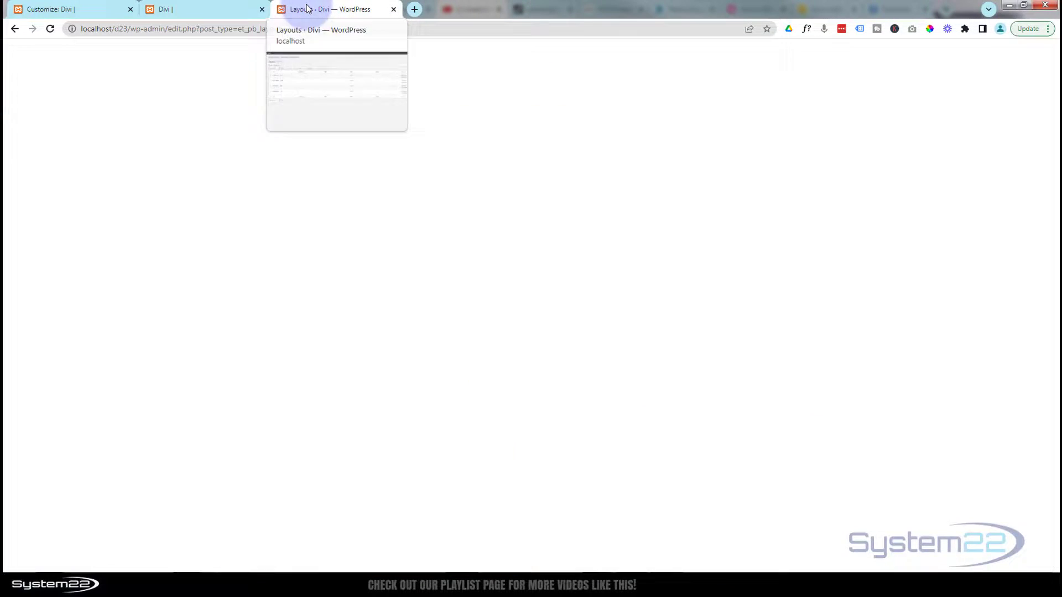
{"action": "left_click", "coordinate": [50, 29]}
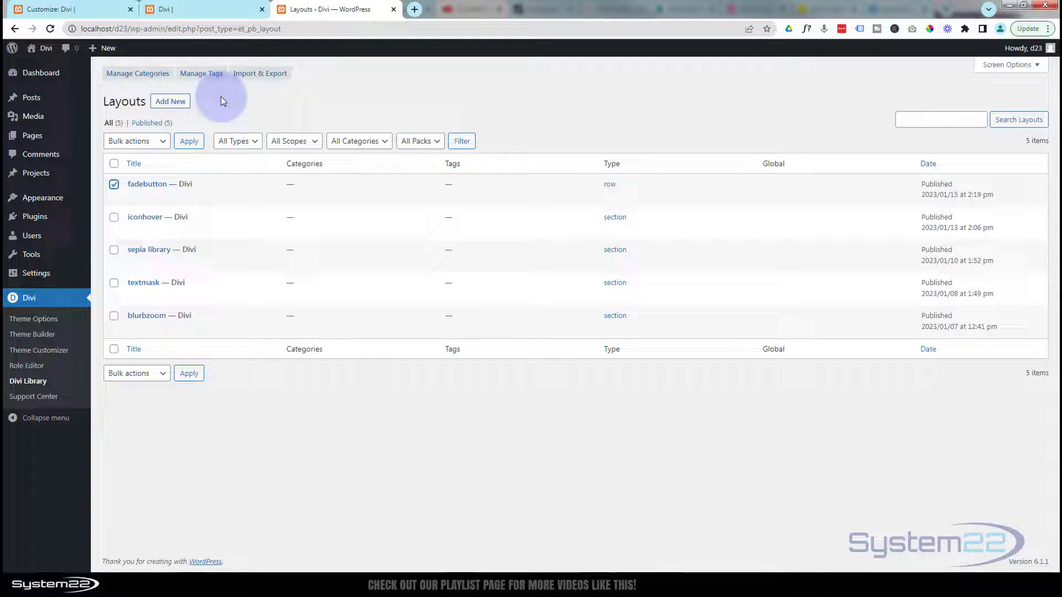
{"action": "left_click", "coordinate": [268, 78]}
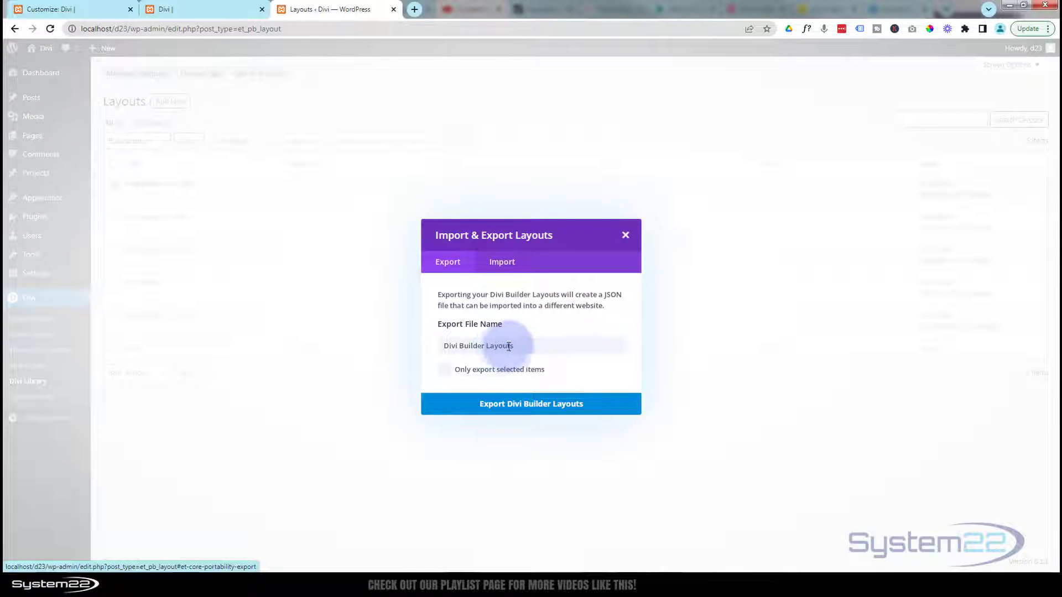
- Export only the selected layout under the file name 'fadebutton', then close the dialog
{"action": "left_click_drag", "start_coordinate": [513, 346], "coordinate": [431, 345]}
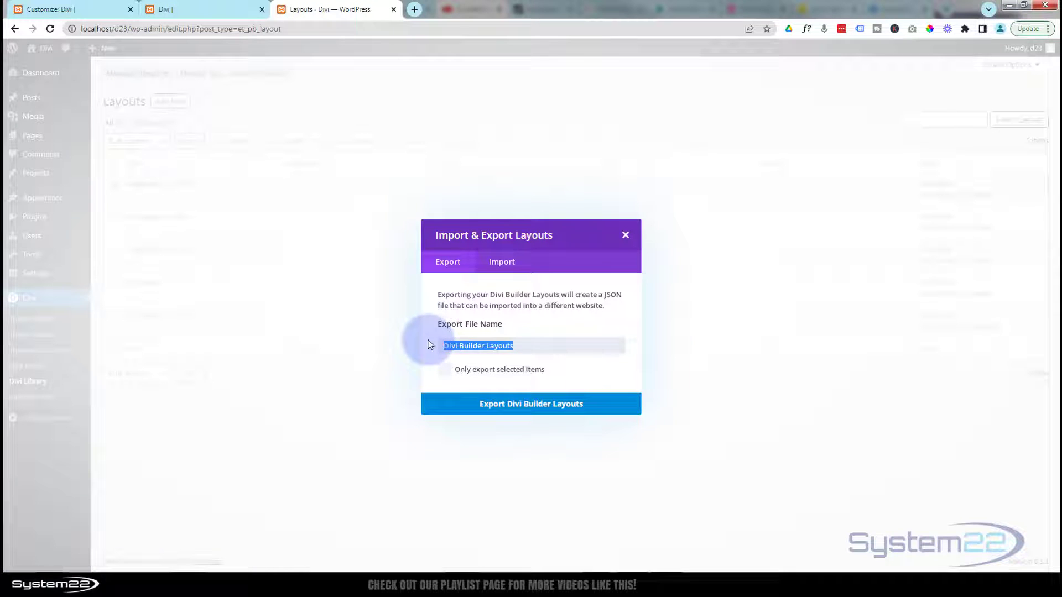
{"action": "type", "text": "fadebutton"}
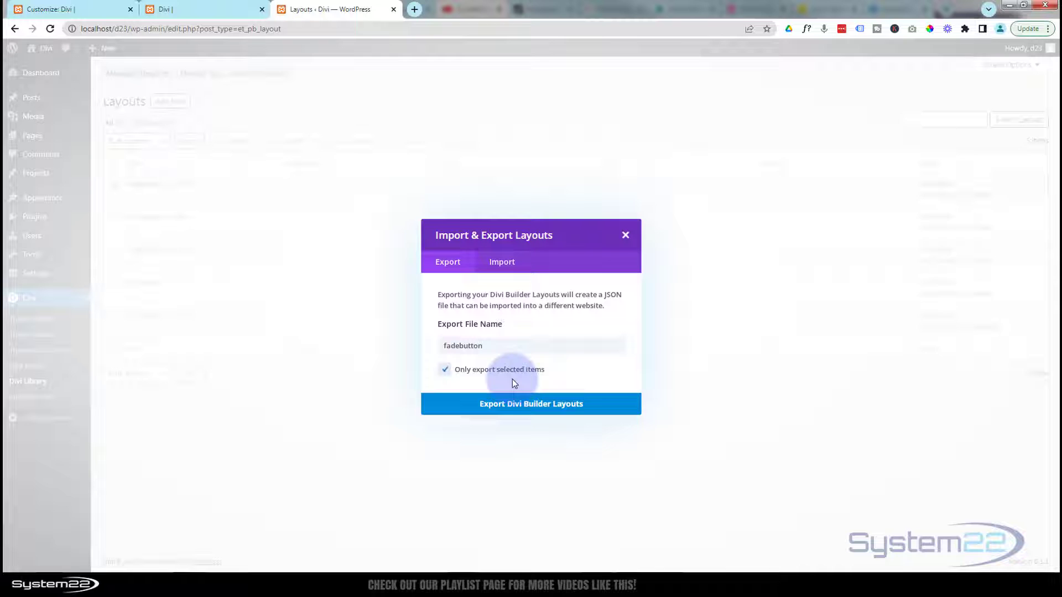
{"action": "left_click", "coordinate": [522, 405]}
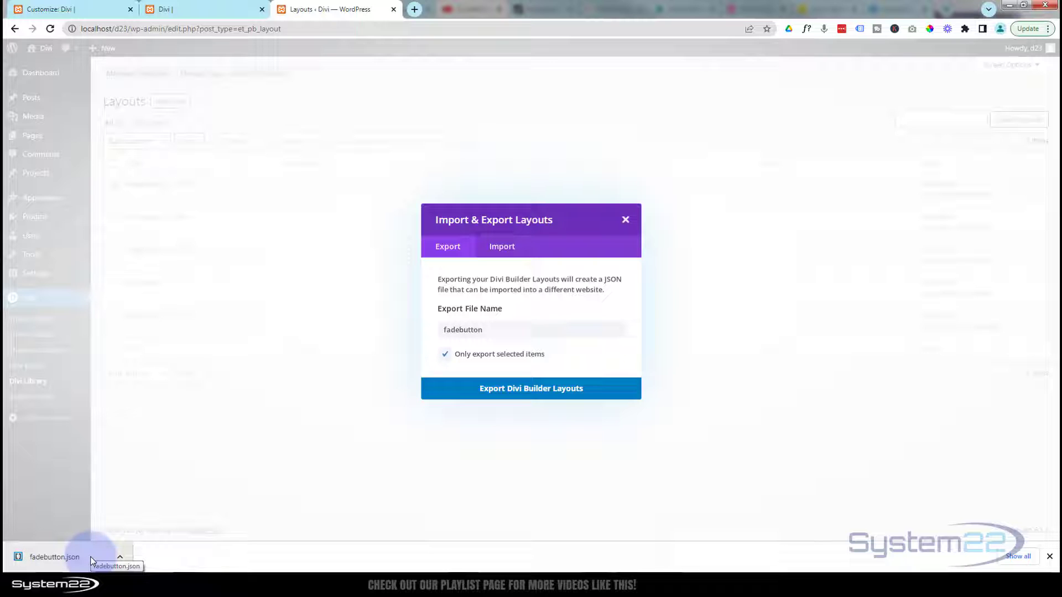
{"action": "left_click", "coordinate": [626, 222]}
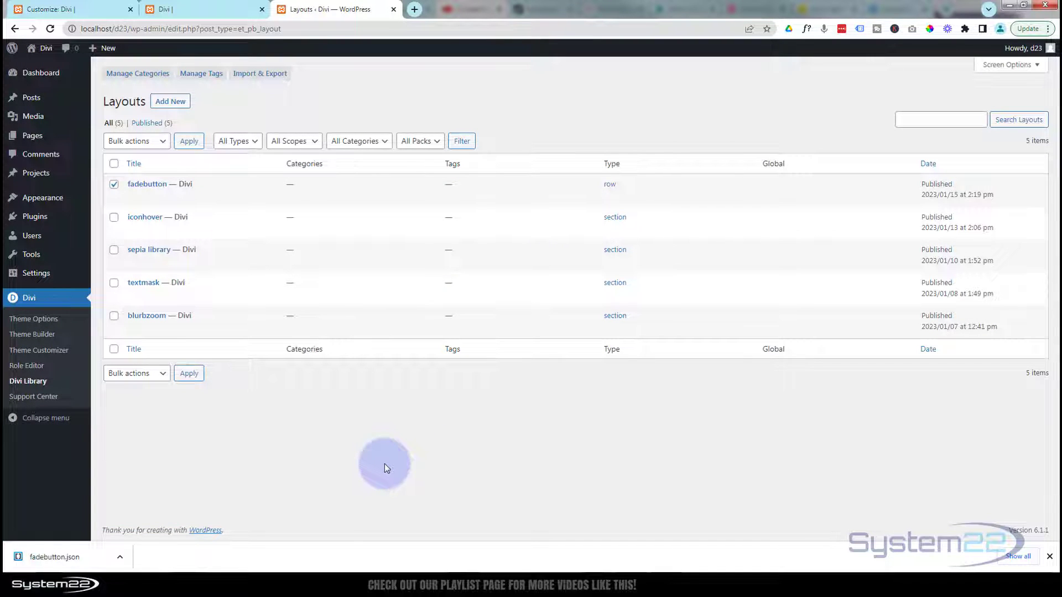
{"action": "left_click", "coordinate": [250, 73]}
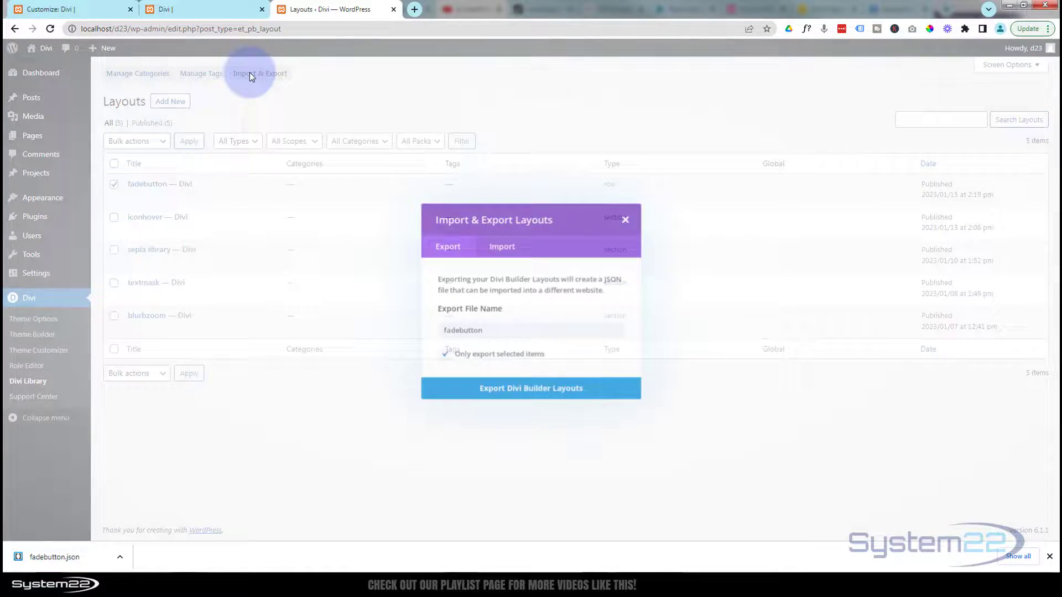
{"action": "left_click", "coordinate": [503, 247]}
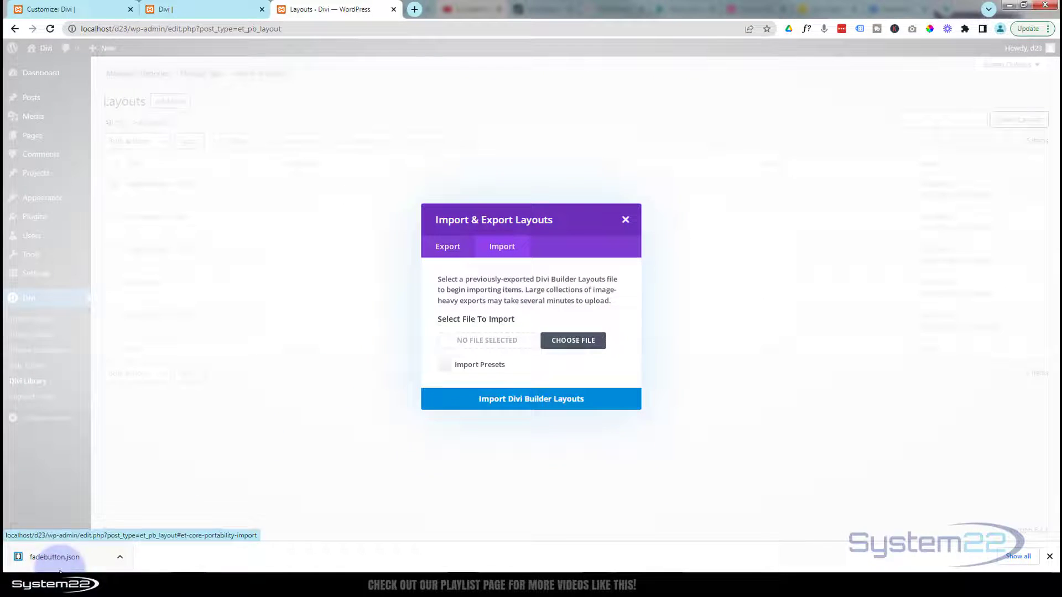
{"action": "left_click_drag", "start_coordinate": [51, 558], "coordinate": [494, 340]}
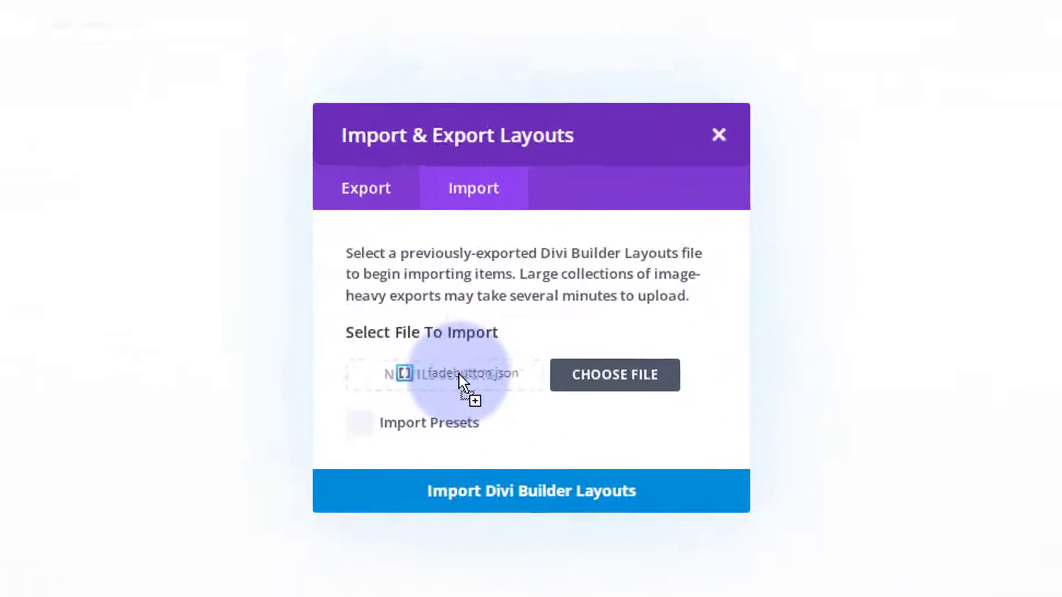
{"action": "left_click_drag", "start_coordinate": [459, 374], "coordinate": [458, 379]}
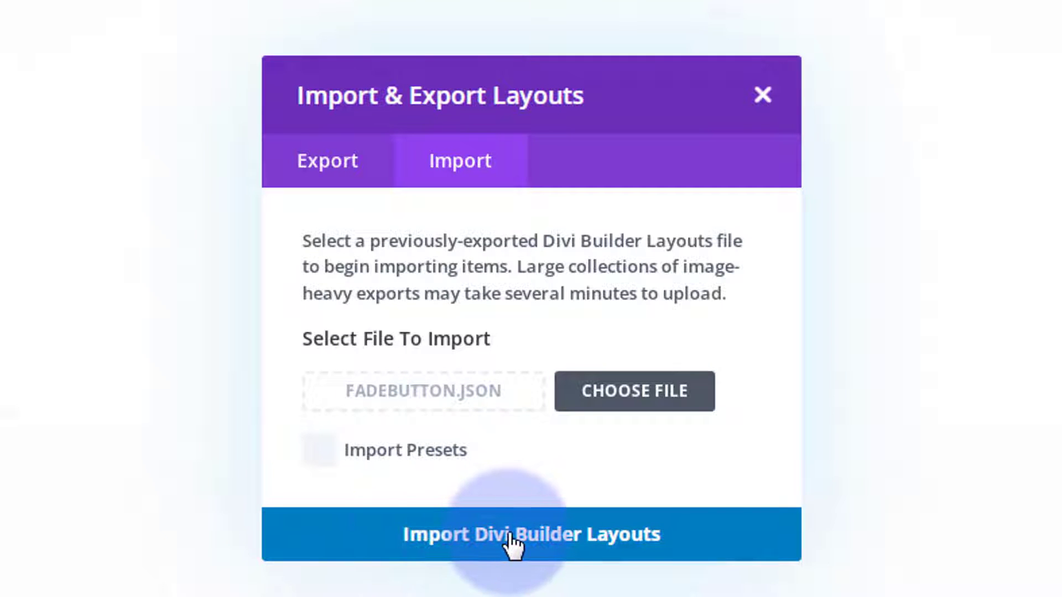
{"action": "left_click", "coordinate": [764, 96]}
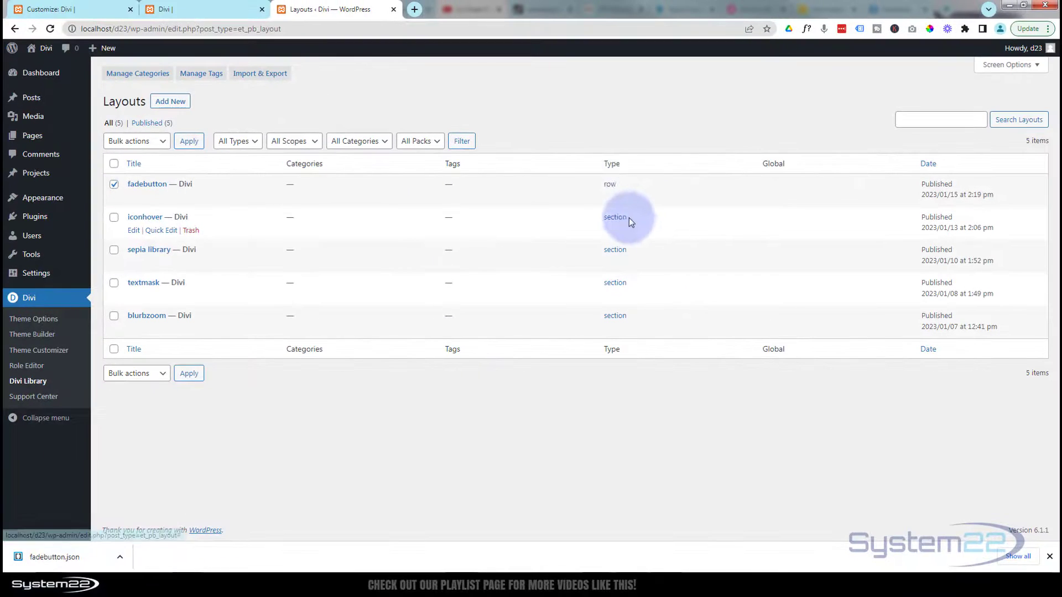
- Back on the live page's browser tab, scroll down and up to watch the button fade
{"action": "left_click", "coordinate": [190, 10]}
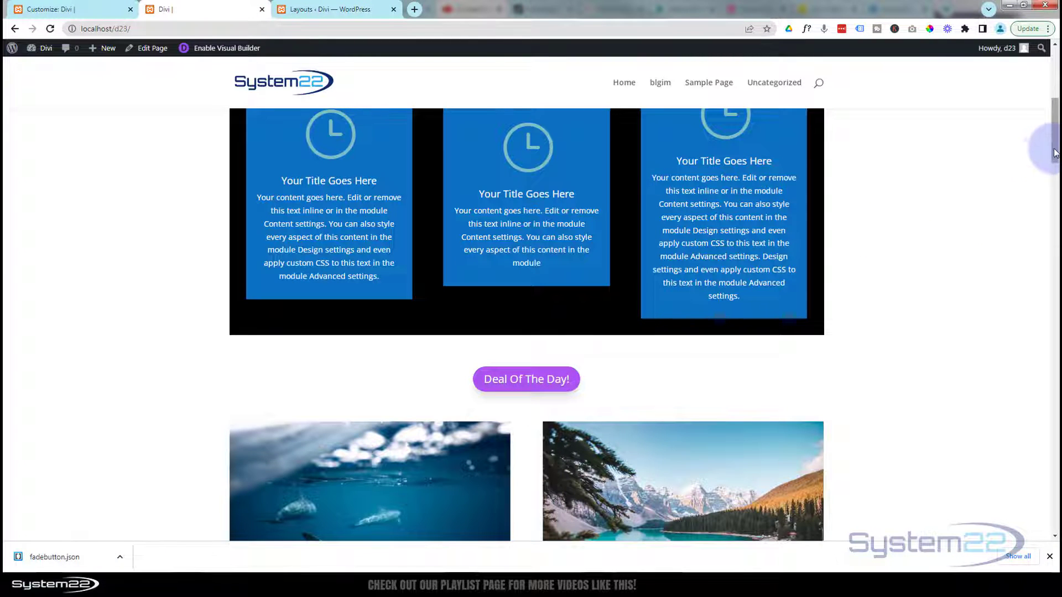
{"action": "left_click_drag", "start_coordinate": [1054, 157], "coordinate": [1052, 182]}
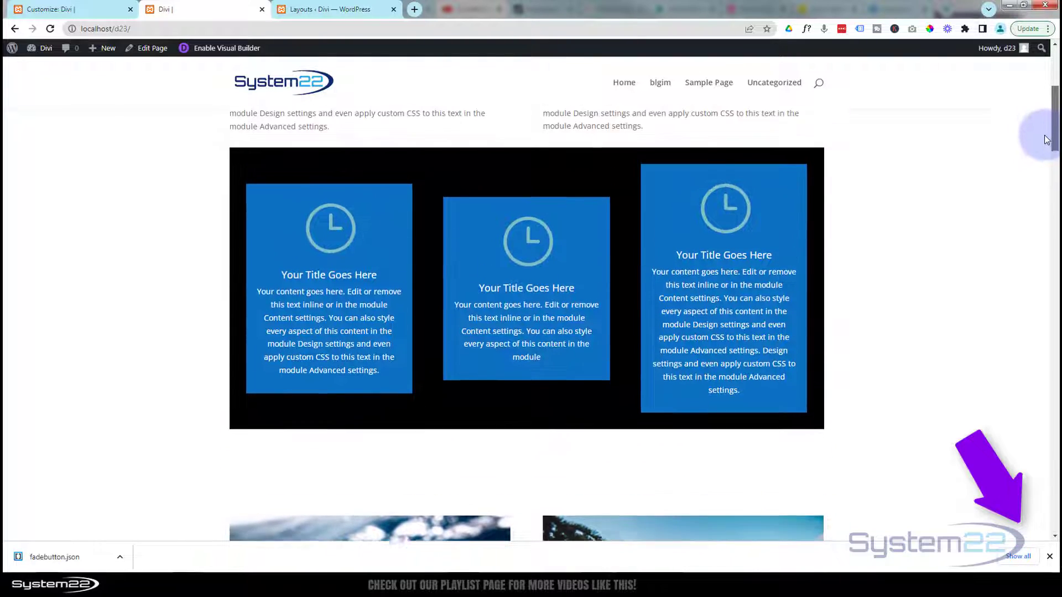
{"action": "left_click_drag", "start_coordinate": [1046, 139], "coordinate": [1046, 147]}
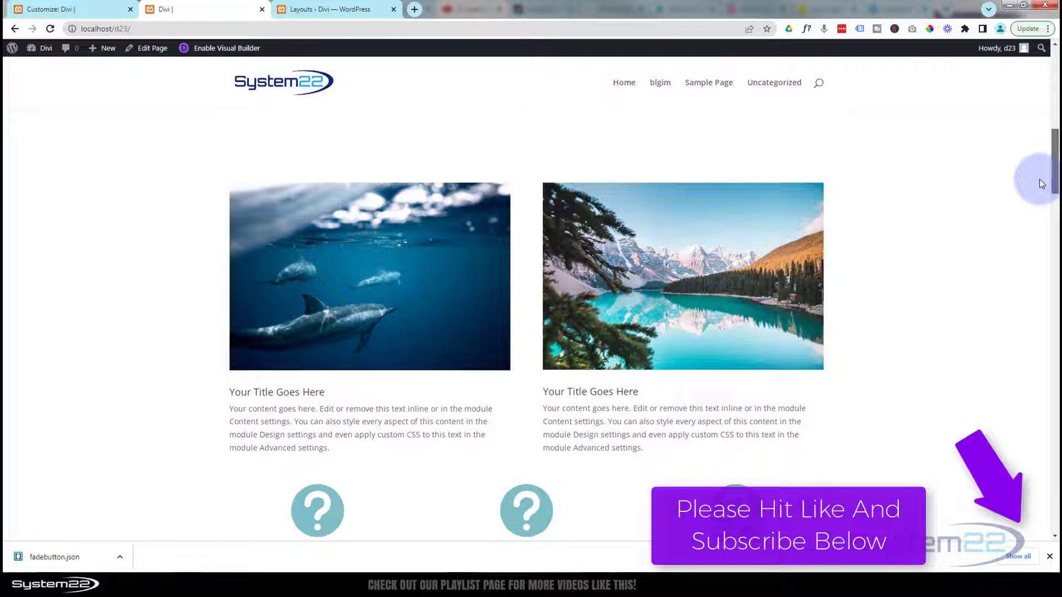
{"action": "left_click_drag", "start_coordinate": [1041, 183], "coordinate": [1033, 160]}
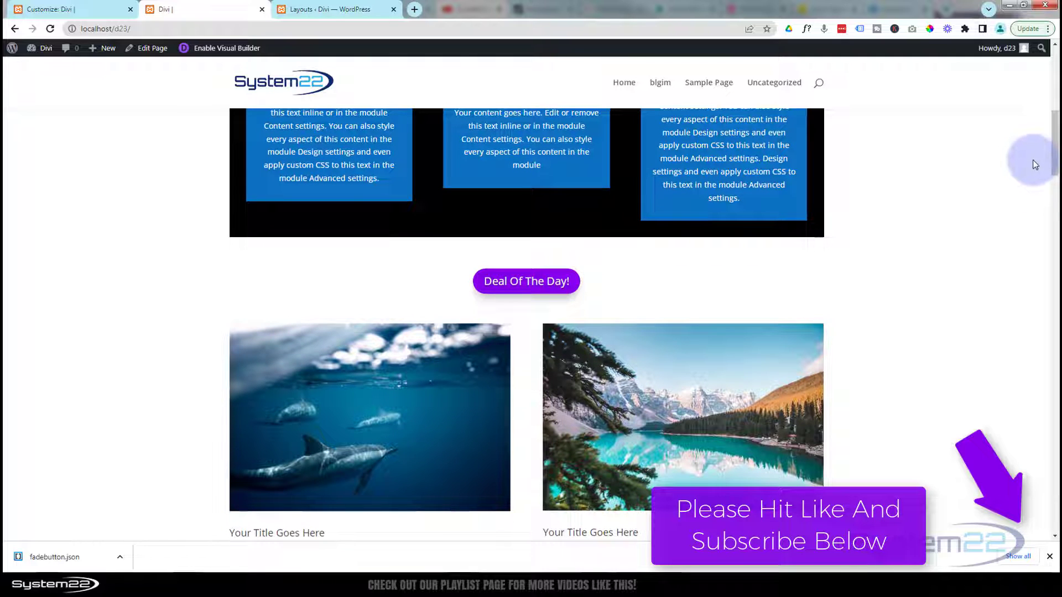